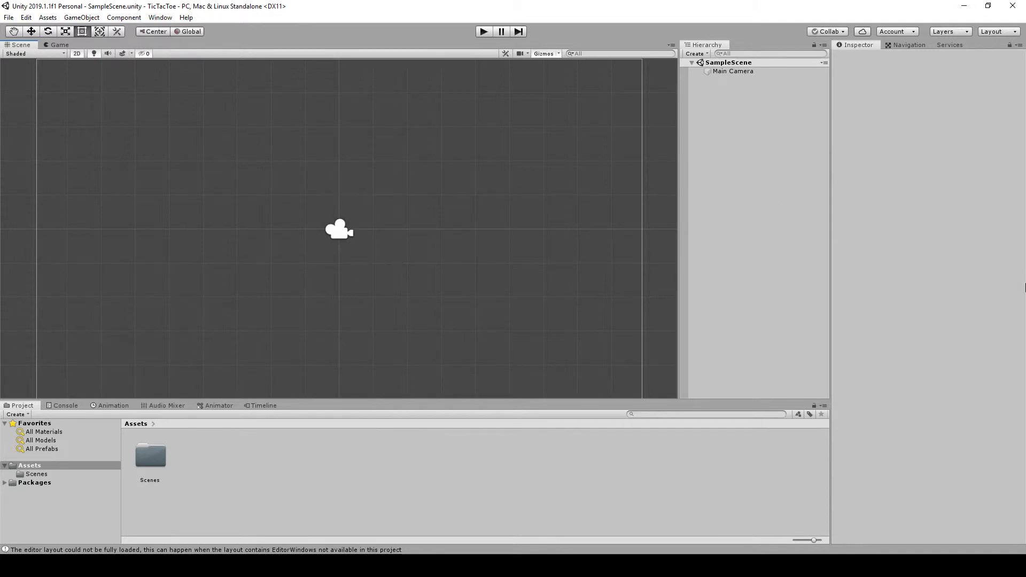
Add a UI Panel to the scene and frame it in the Scene view.
{"action": "left_click", "coordinate": [751, 189]}
{"action": "right_click", "coordinate": [750, 190]}
{"action": "mouse_move", "coordinate": [794, 368]}
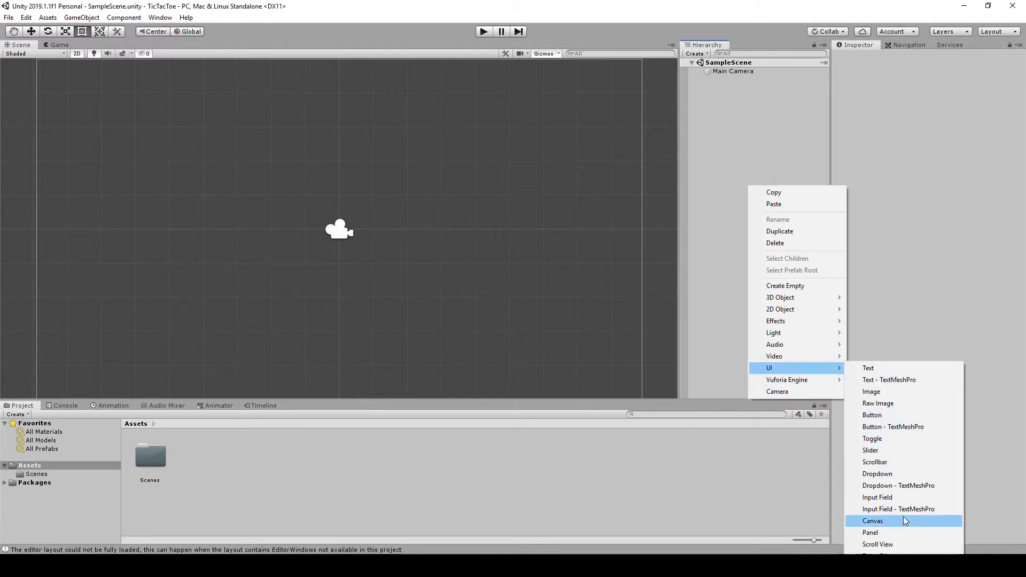
{"action": "left_click", "coordinate": [904, 533]}
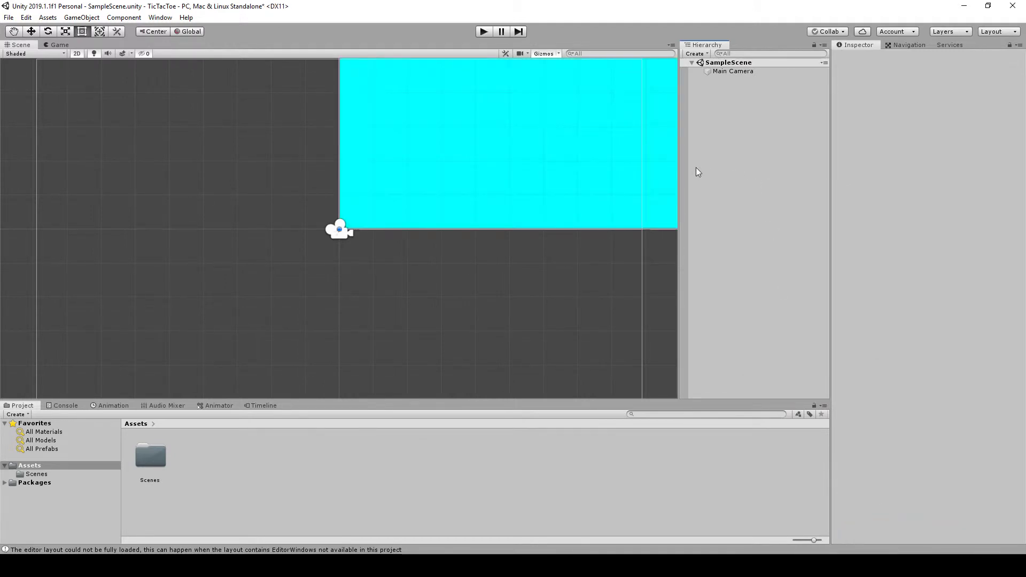
{"action": "double_click", "coordinate": [729, 88]}
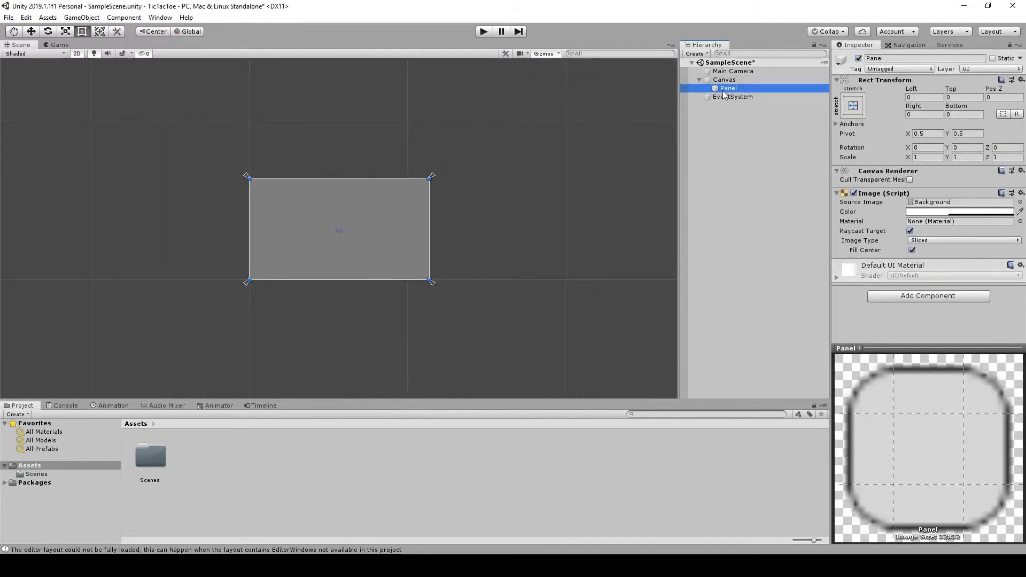
{"action": "scroll", "coordinate": [517, 224], "scroll_direction": "up", "scroll_amount": 2}
{"action": "scroll", "coordinate": [516, 224], "scroll_direction": "up", "scroll_amount": 2}
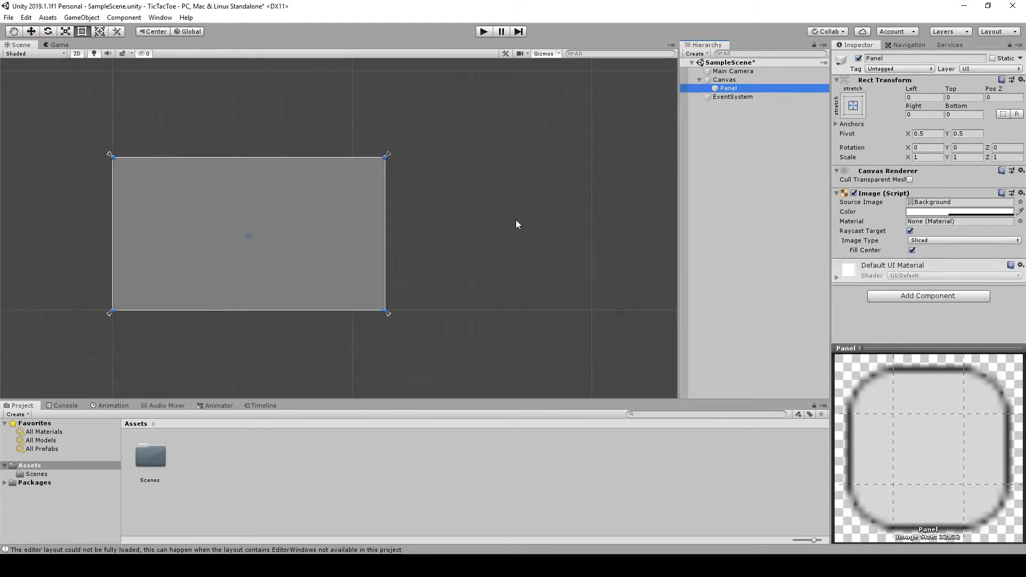
Set the panel's Image colour to pure black with alpha 255.
{"action": "left_click", "coordinate": [923, 212]}
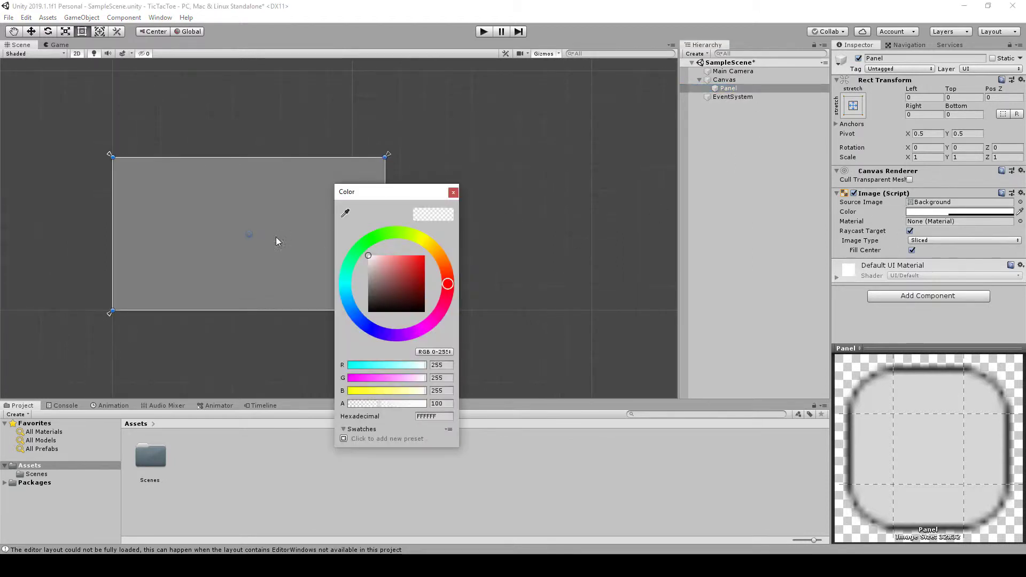
{"action": "left_click_drag", "start_coordinate": [402, 301], "coordinate": [337, 316]}
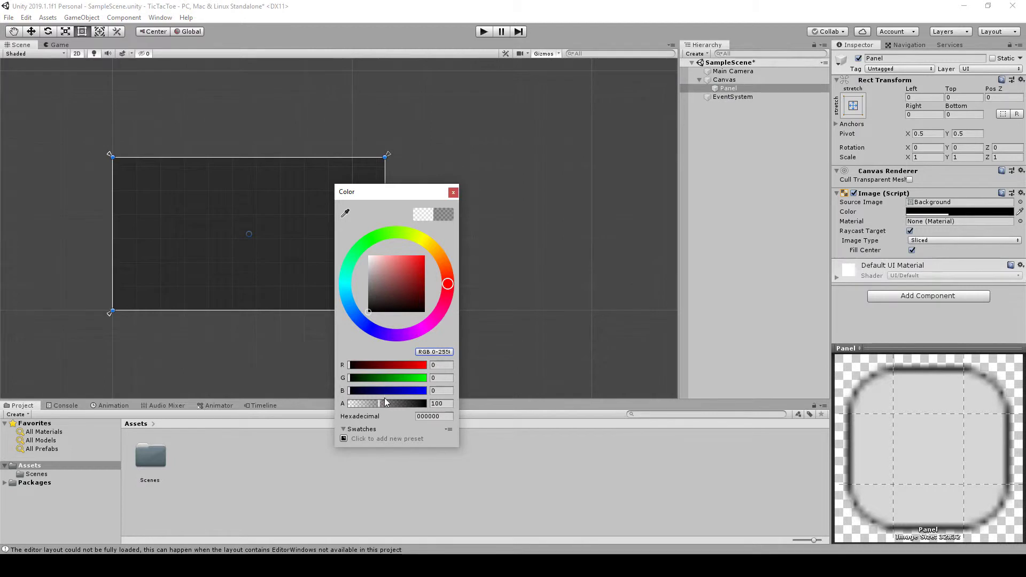
{"action": "left_click", "coordinate": [416, 404]}
{"action": "left_click_drag", "start_coordinate": [422, 405], "coordinate": [451, 406]}
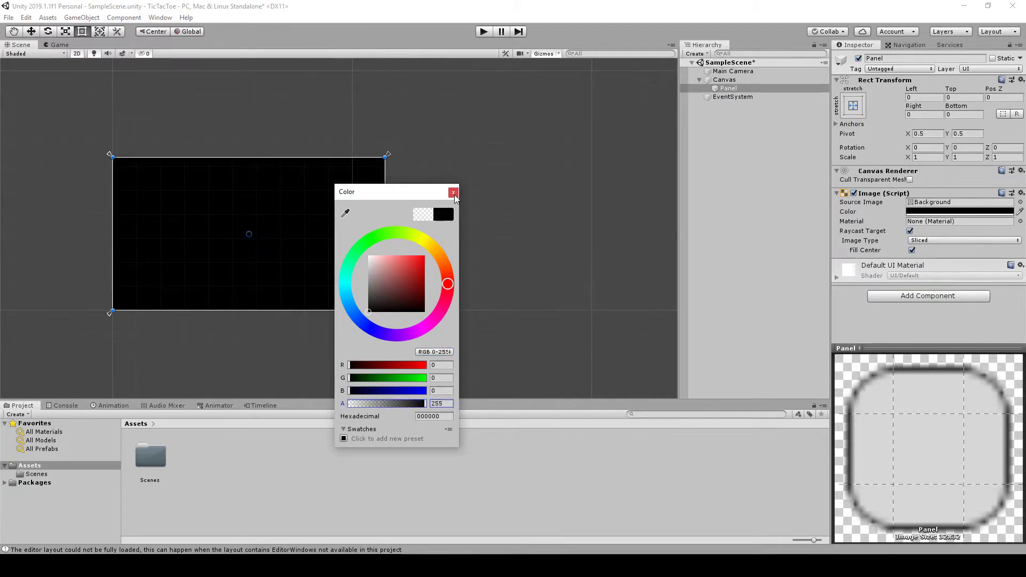
{"action": "left_click", "coordinate": [453, 192]}
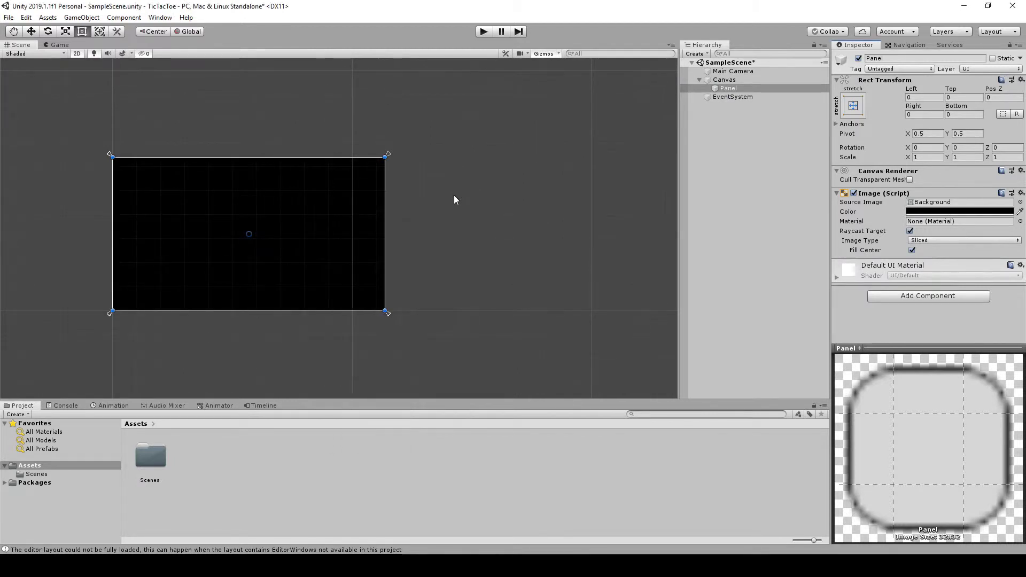
Rename the panel to Background.
{"action": "left_click", "coordinate": [748, 89]}
{"action": "type", "text": "Backgr"}
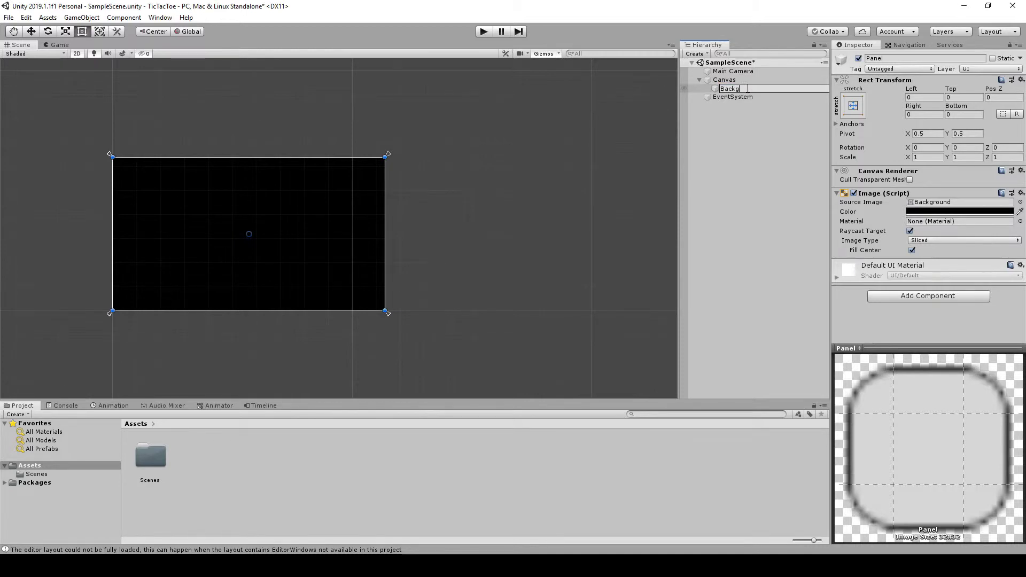
{"action": "type", "text": "ound"}
{"action": "key", "text": "Return"}
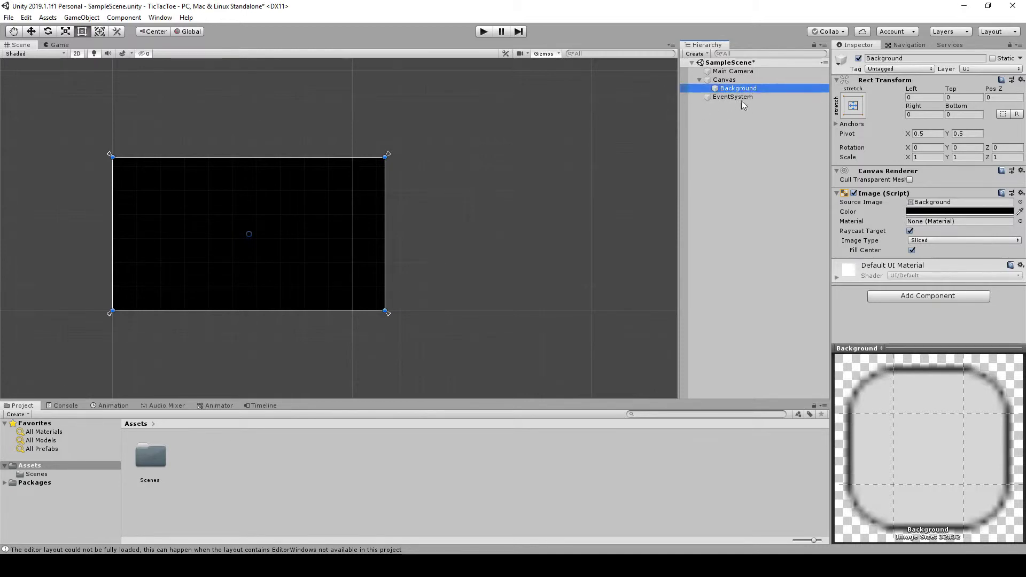
{"action": "left_click", "coordinate": [744, 79]}
{"action": "left_click", "coordinate": [743, 87]}
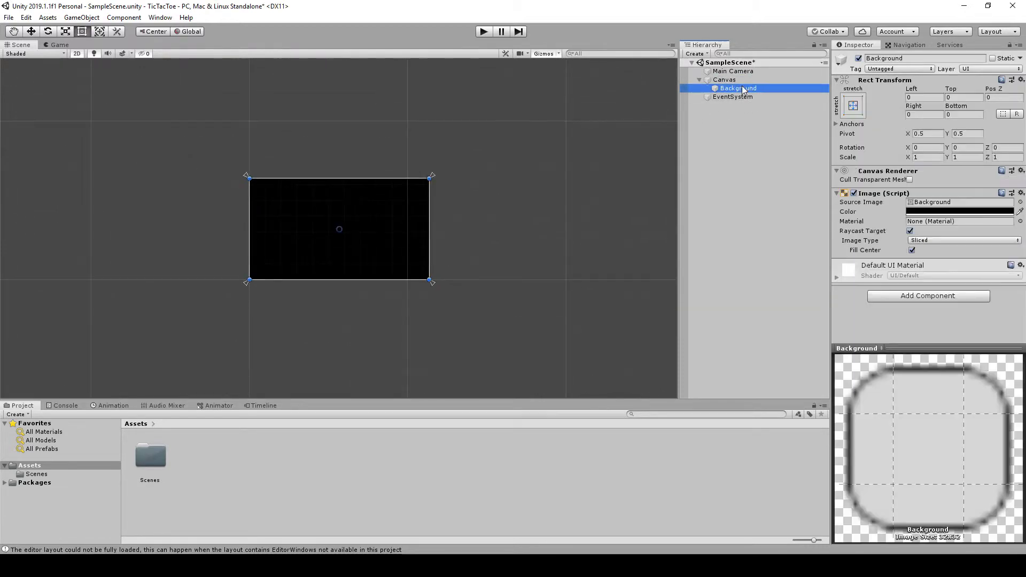
Recentre the Scene view on the black canvas and reselect the Canvas.
{"action": "scroll", "coordinate": [448, 219], "scroll_direction": "up", "scroll_amount": 2}
{"action": "scroll", "coordinate": [459, 220], "scroll_direction": "up", "scroll_amount": 2}
{"action": "left_click_drag", "start_coordinate": [407, 243], "coordinate": [475, 240]}
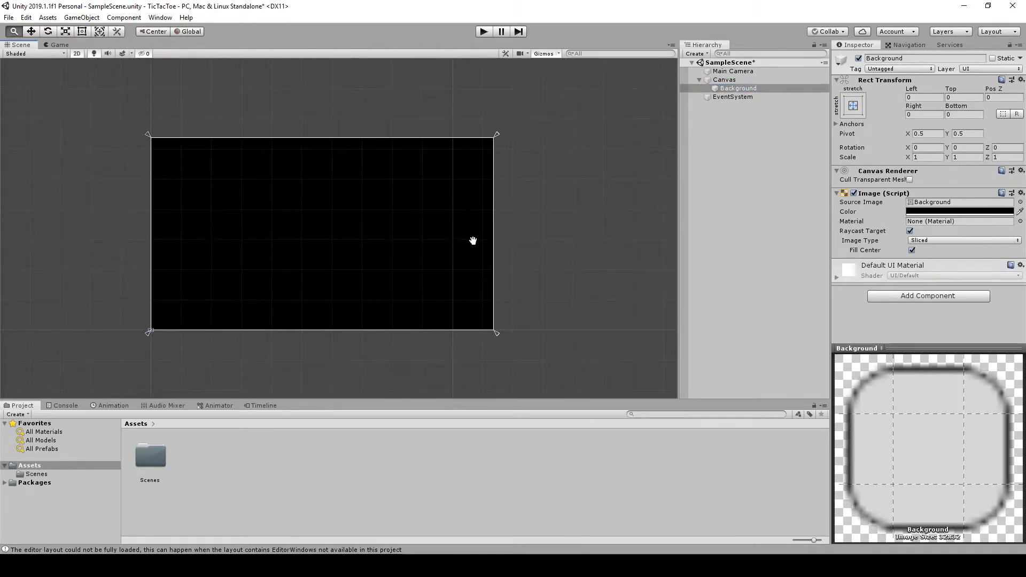
{"action": "left_click", "coordinate": [735, 88]}
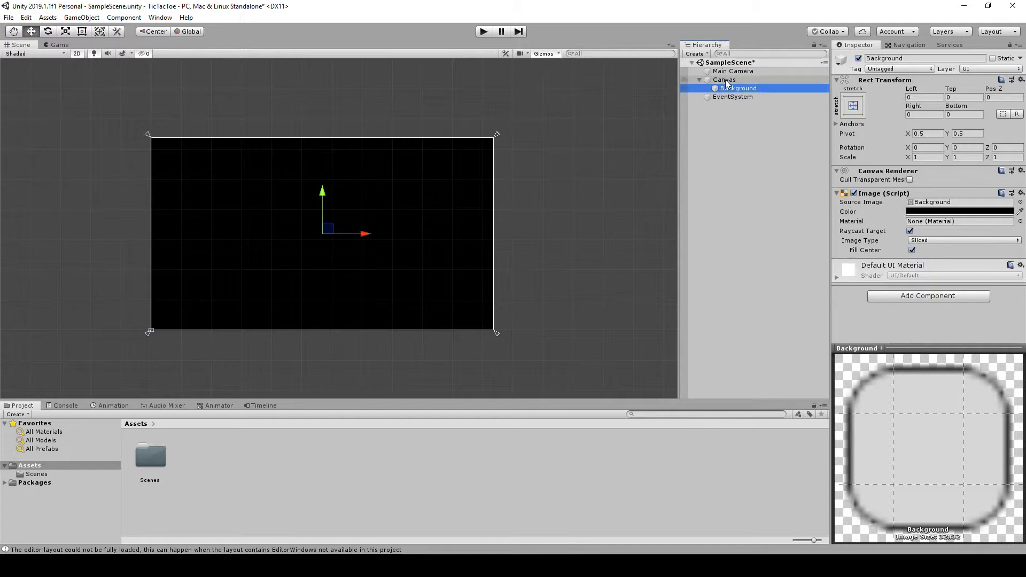
{"action": "left_click", "coordinate": [726, 81]}
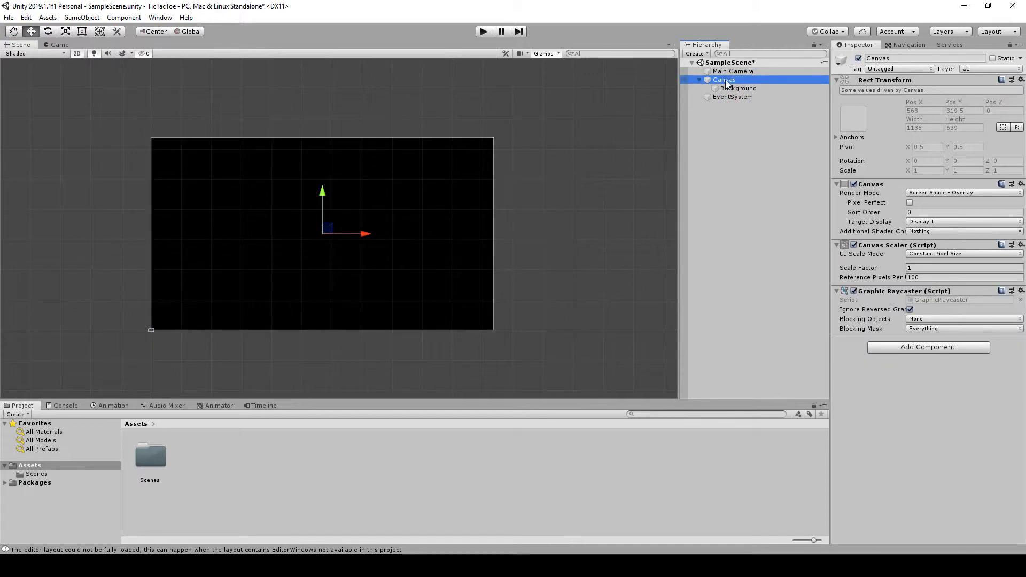
{"action": "right_click", "coordinate": [726, 80]}
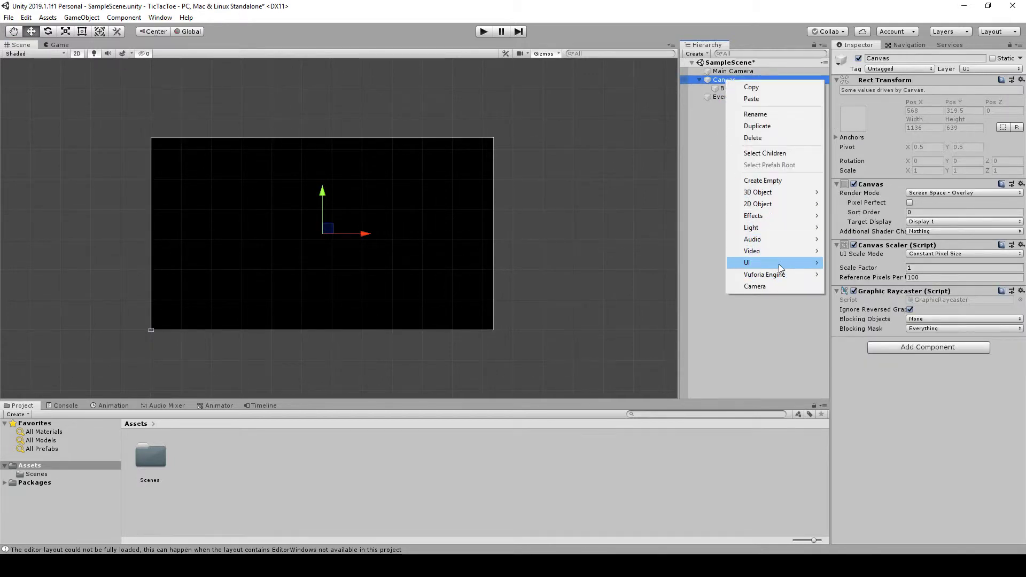
Add a second panel under the Canvas named GameArea and bring up its anchor presets.
{"action": "mouse_move", "coordinate": [774, 263]}
{"action": "left_click", "coordinate": [864, 426]}
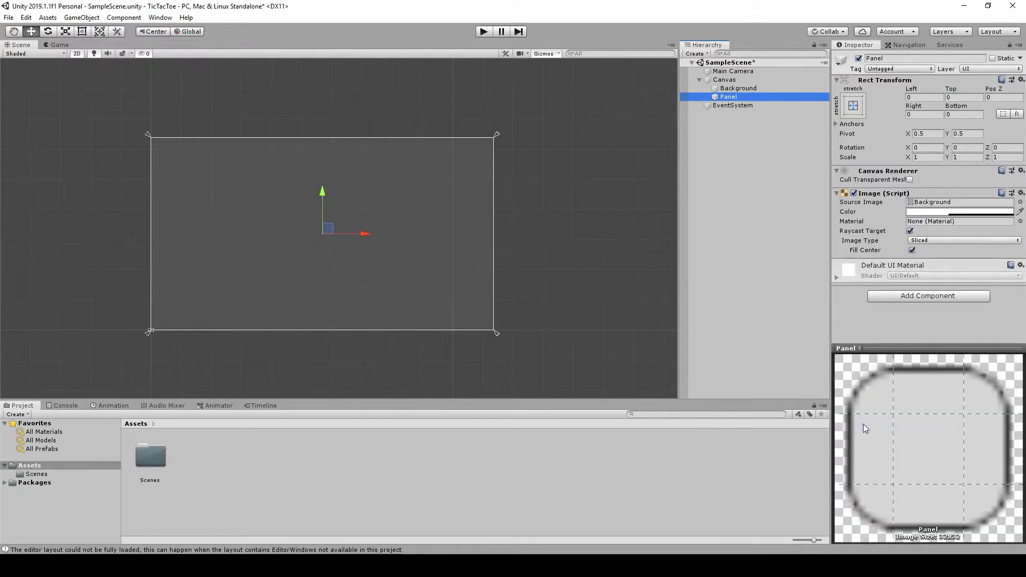
{"action": "left_click", "coordinate": [779, 95]}
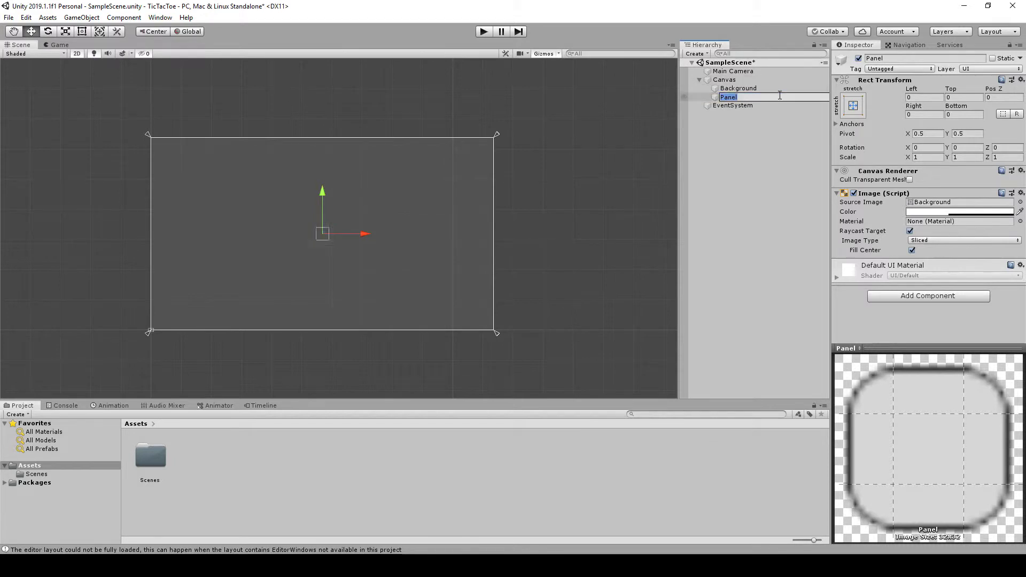
{"action": "type", "text": "Game"}
{"action": "type", "text": "Area"}
{"action": "key", "text": "Return"}
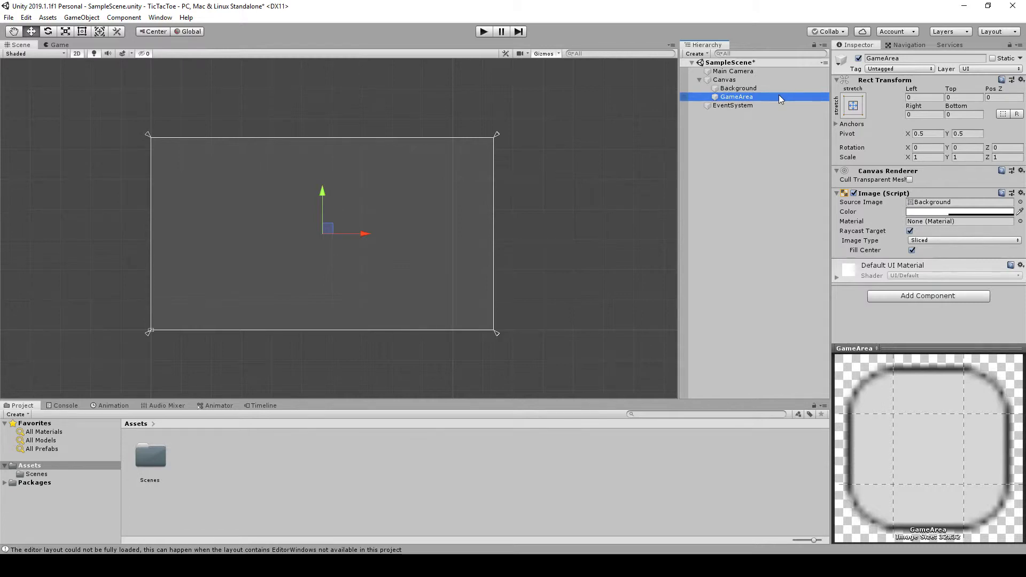
{"action": "left_click", "coordinate": [854, 107]}
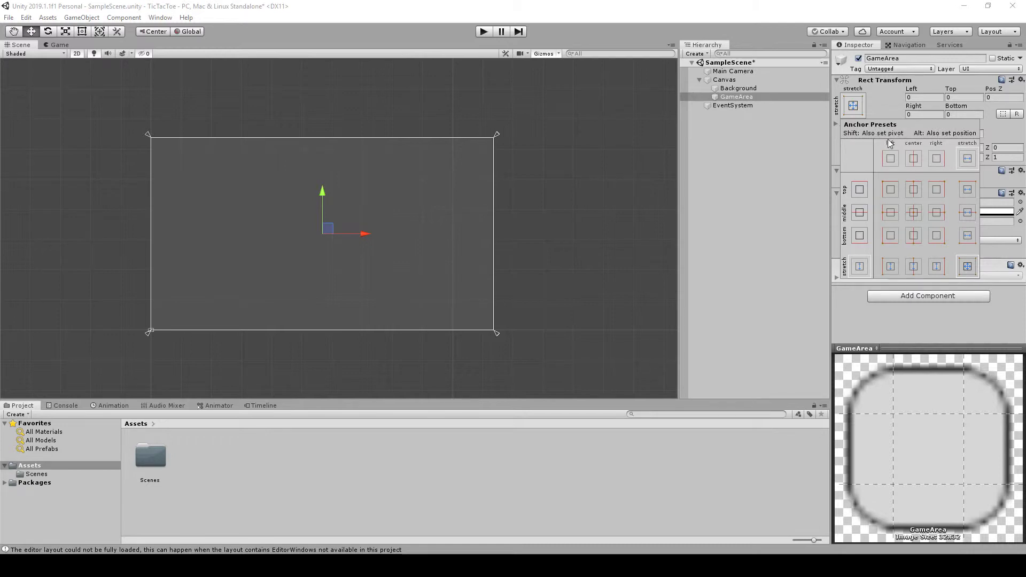
{"action": "key", "text": "shift+alt"}
Anchor GameArea at middle centre with pivot and position, sized 512 by 512.
{"action": "key", "text": "shift"}
{"action": "left_click", "coordinate": [915, 213], "text": "alt+shift"}
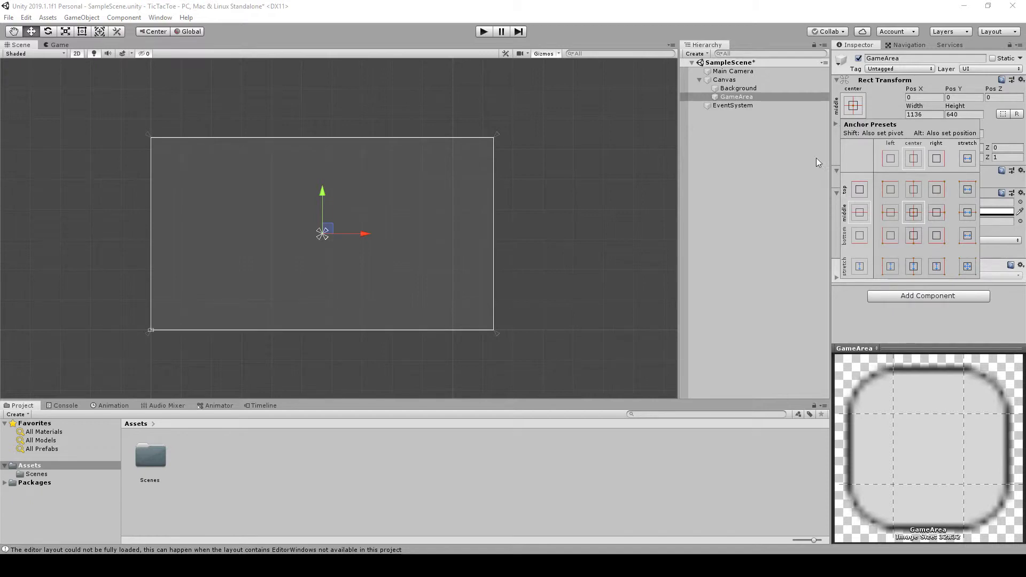
{"action": "left_click", "coordinate": [735, 96]}
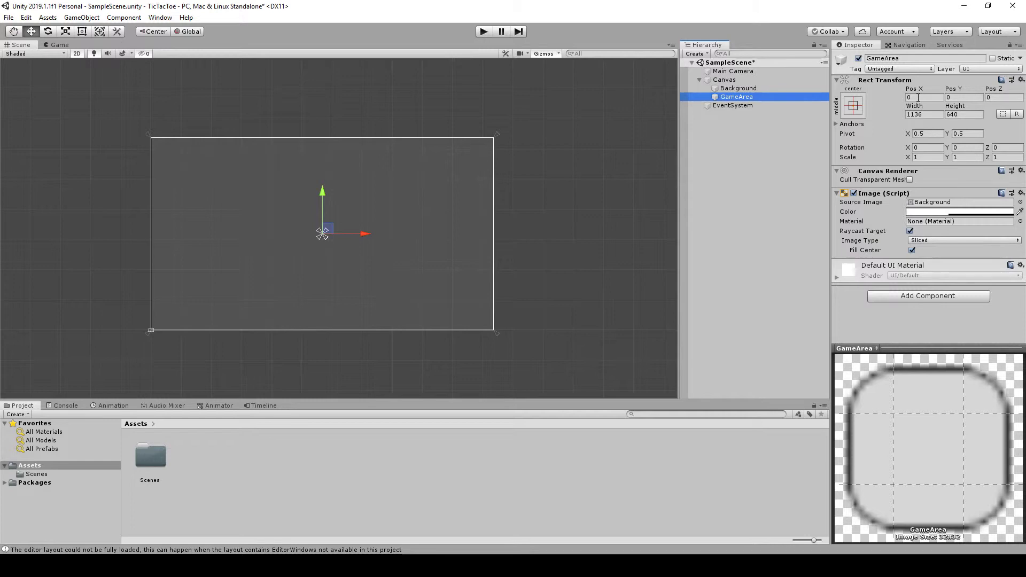
{"action": "left_click", "coordinate": [921, 115]}
{"action": "type", "text": "5"}
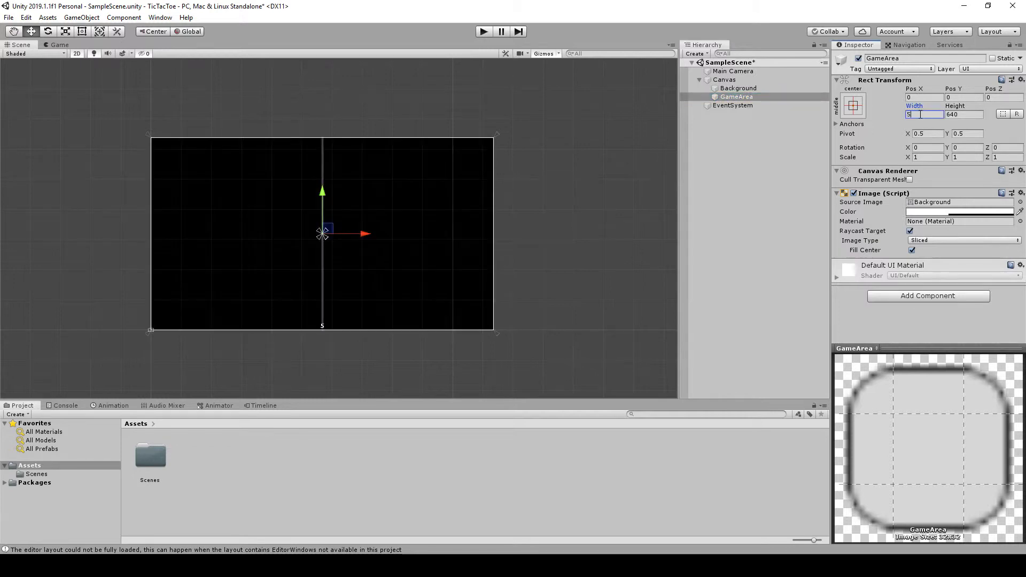
{"action": "type", "text": "12"}
{"action": "key", "text": "Tab"}
{"action": "type", "text": "512"}
{"action": "key", "text": "Return"}
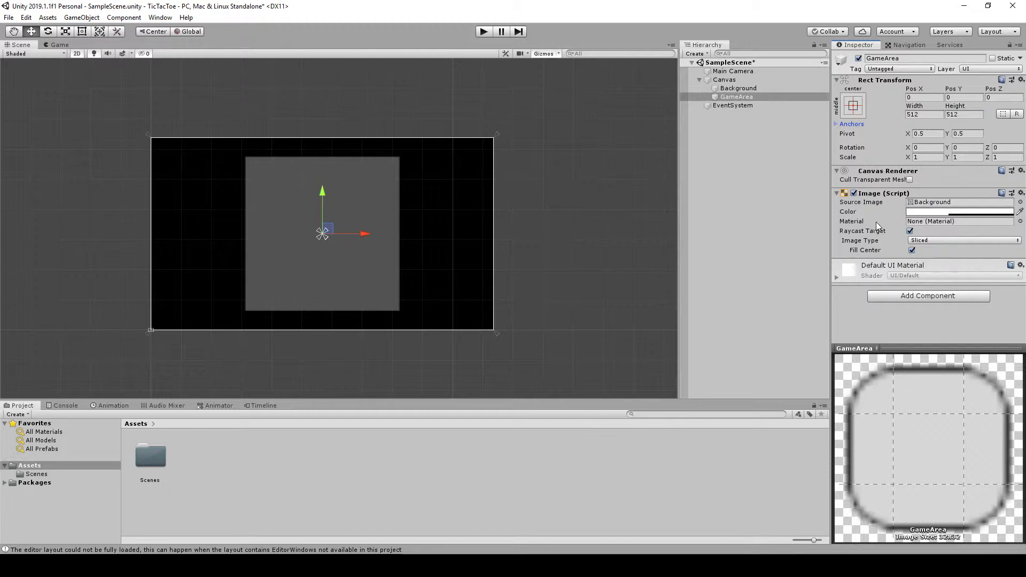
Colour GameArea a translucent dark blue with B 127 and alpha about 207.
{"action": "left_click", "coordinate": [920, 213]}
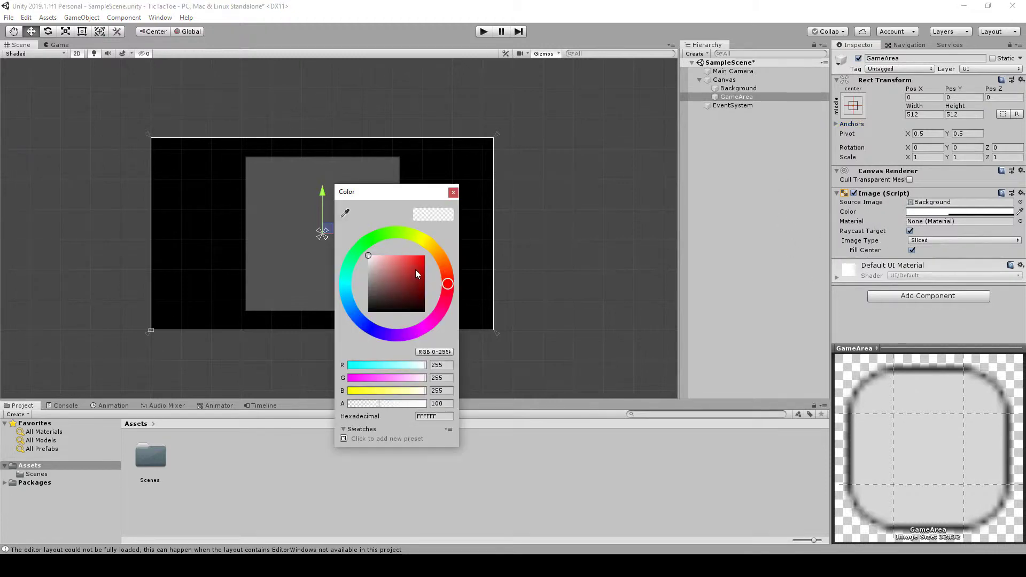
{"action": "left_click_drag", "start_coordinate": [368, 327], "coordinate": [371, 330]}
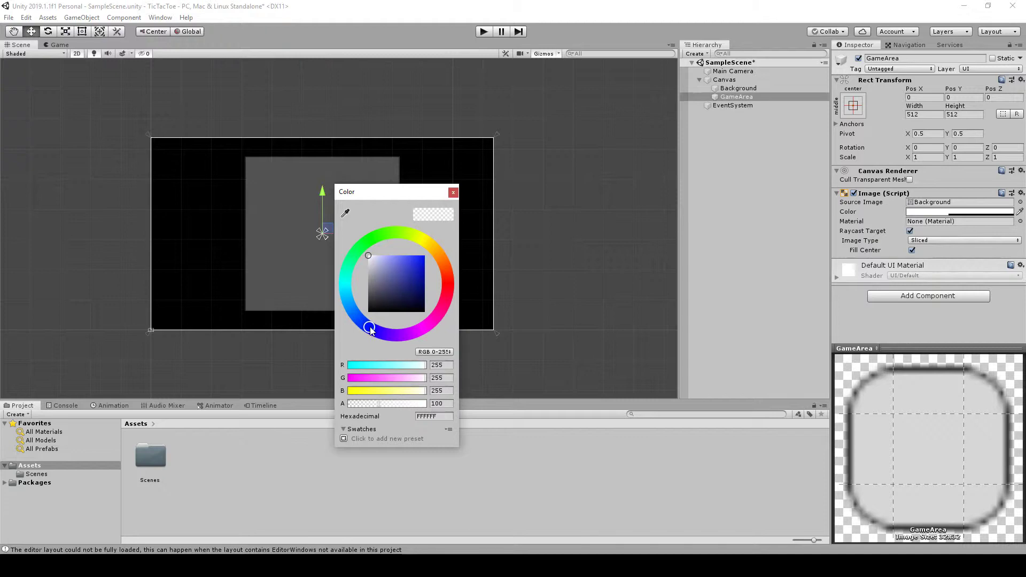
{"action": "mouse_move", "coordinate": [419, 263]}
{"action": "left_mouse_down"}
{"action": "mouse_move", "coordinate": [434, 265]}
{"action": "mouse_move", "coordinate": [425, 259]}
{"action": "left_mouse_up"}
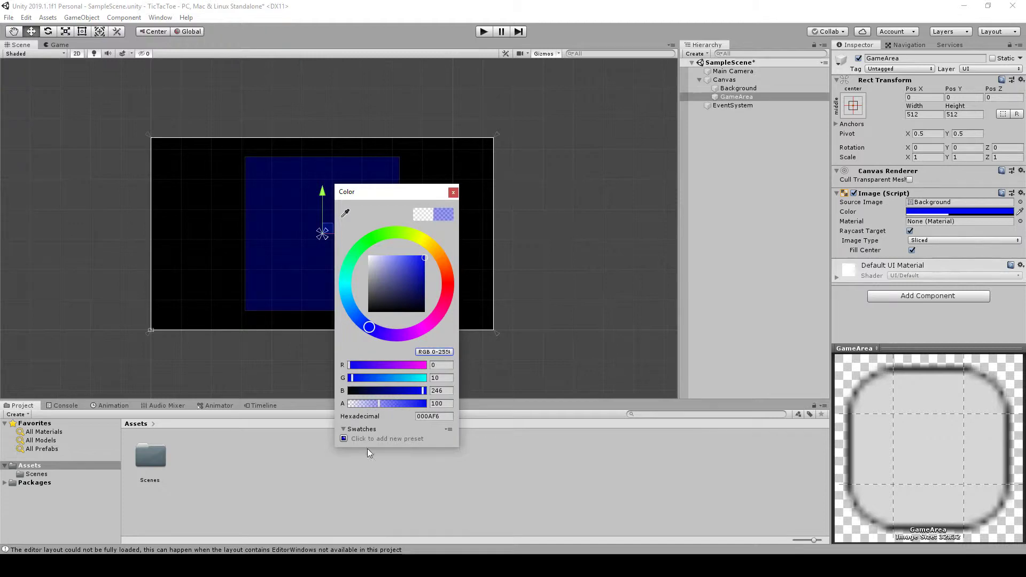
{"action": "left_click_drag", "start_coordinate": [397, 401], "coordinate": [411, 405]}
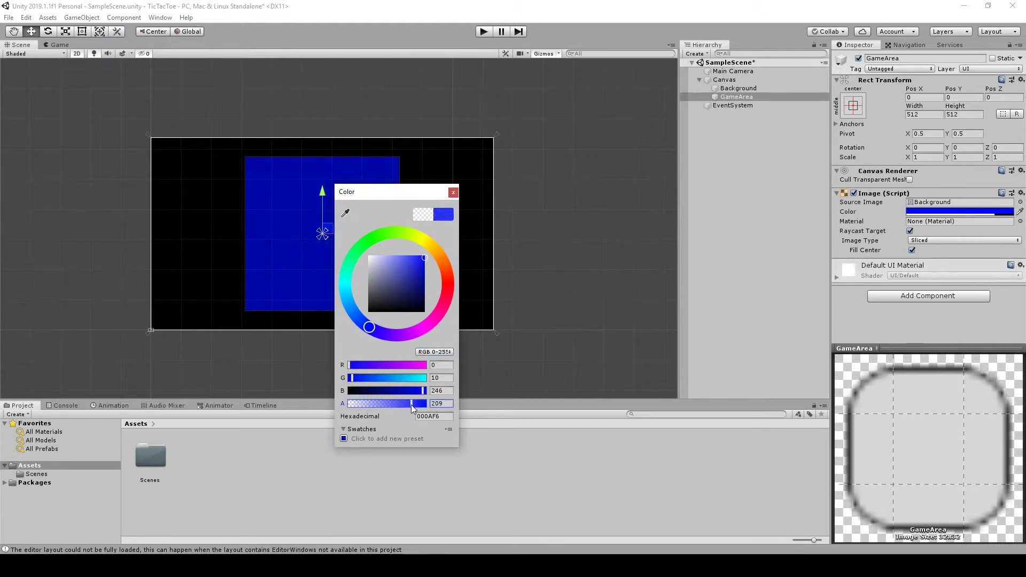
{"action": "left_click", "coordinate": [409, 392]}
{"action": "left_click_drag", "start_coordinate": [404, 393], "coordinate": [386, 395]}
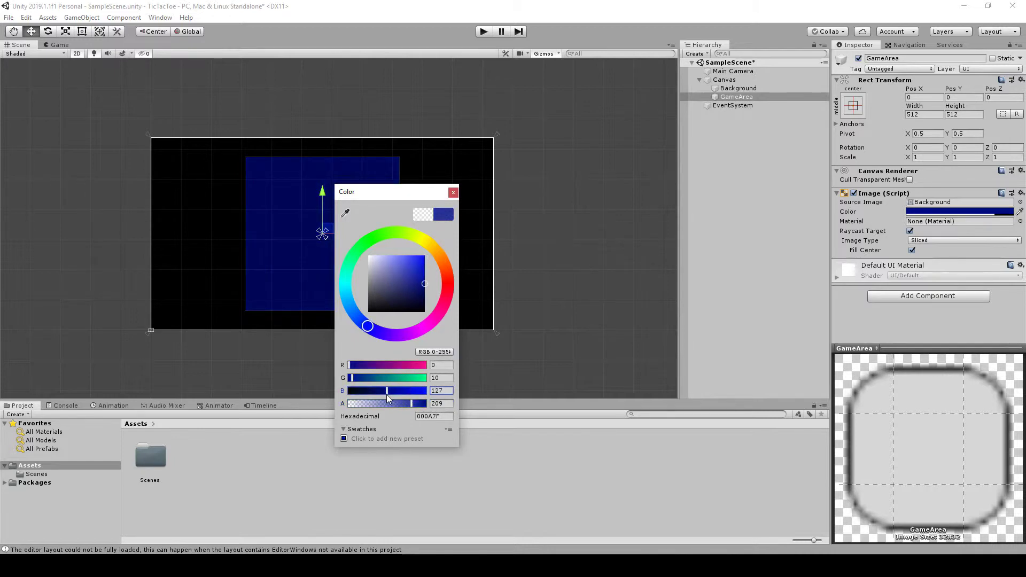
{"action": "left_click", "coordinate": [454, 193]}
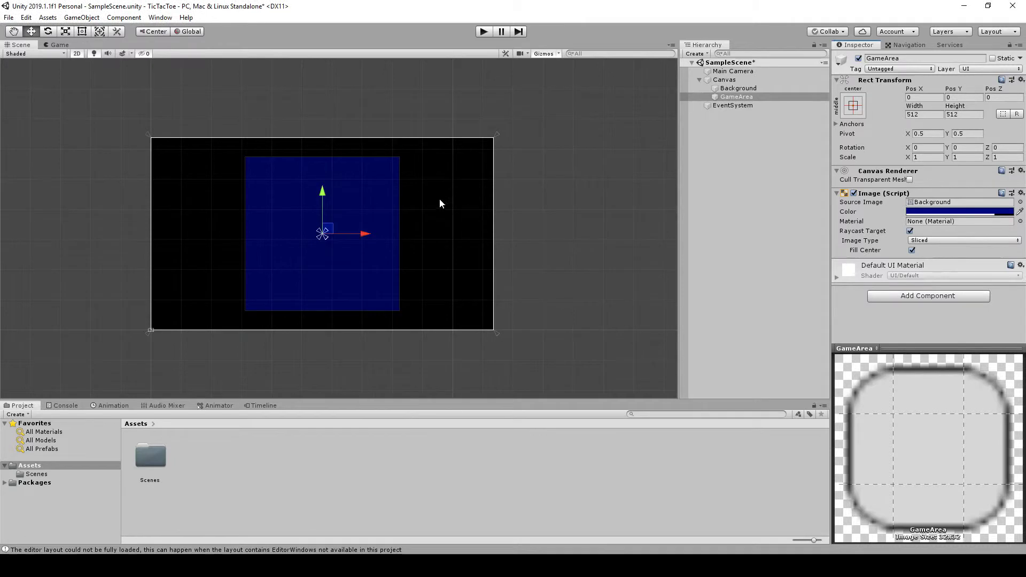
Save the dark blue as a colour swatch and reselect the Canvas.
{"action": "left_click", "coordinate": [919, 212]}
{"action": "left_click", "coordinate": [344, 439]}
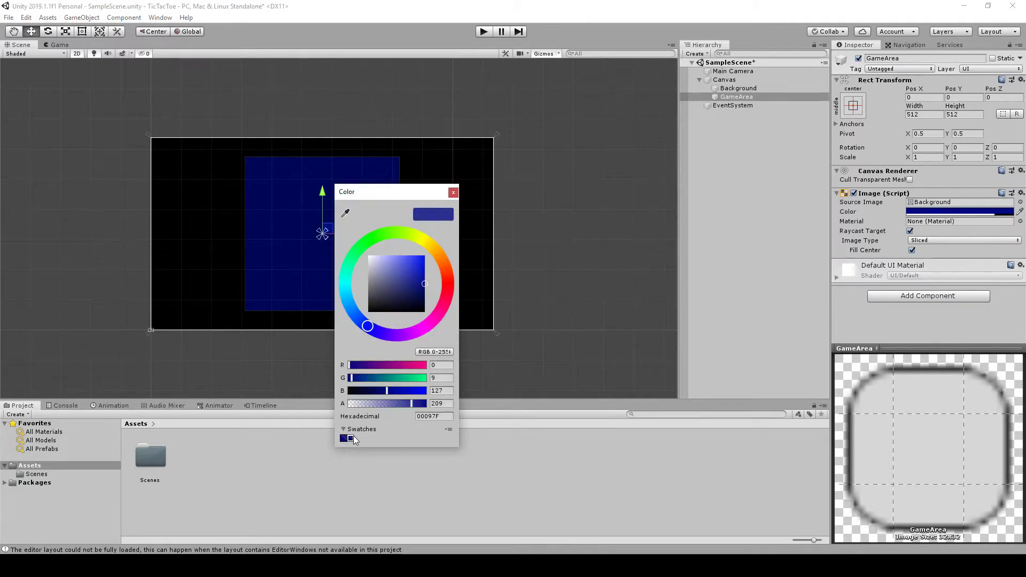
{"action": "left_click", "coordinate": [453, 193]}
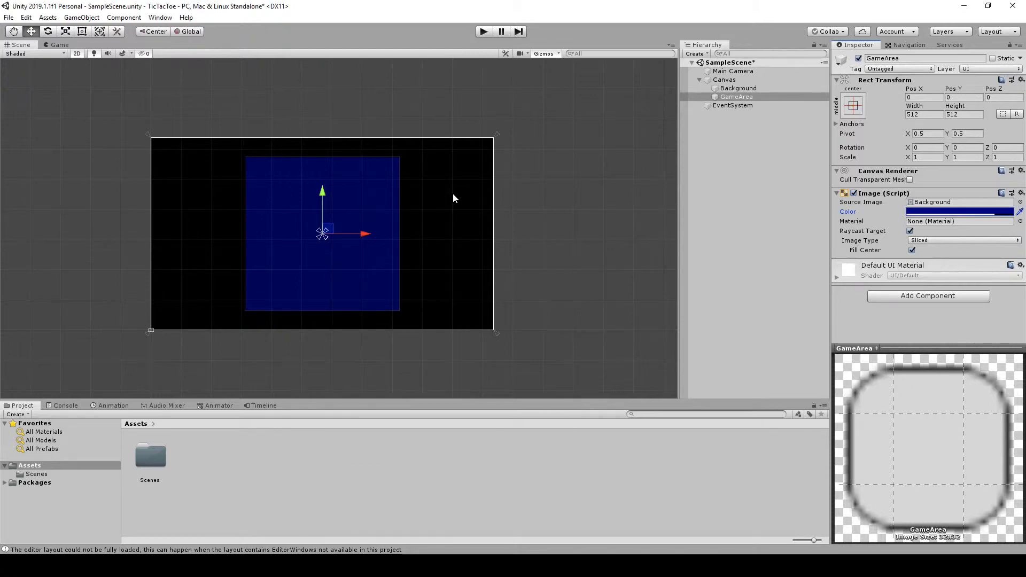
{"action": "left_click", "coordinate": [731, 80]}
{"action": "right_click", "coordinate": [731, 81]}
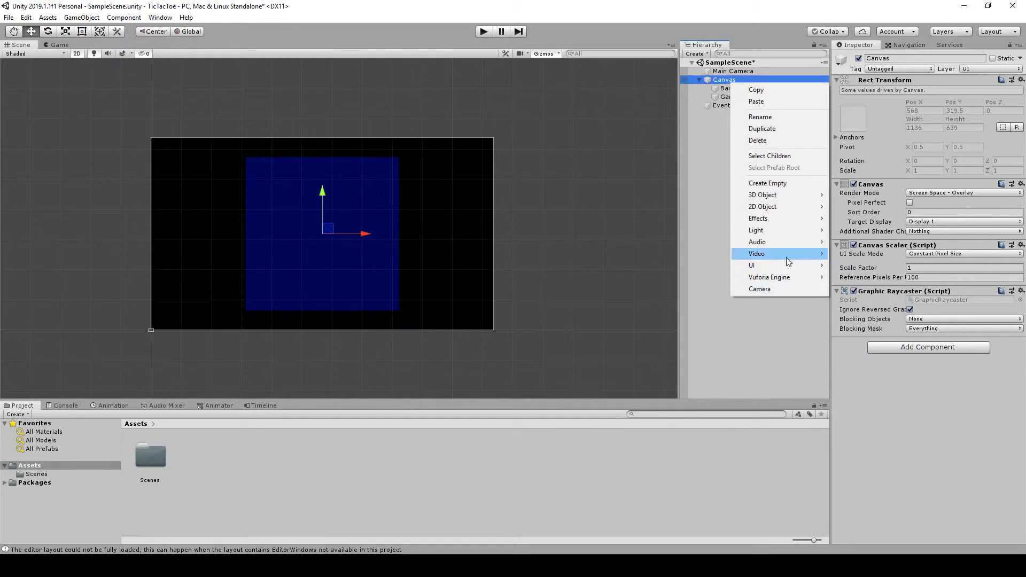
{"action": "mouse_move", "coordinate": [776, 265]}
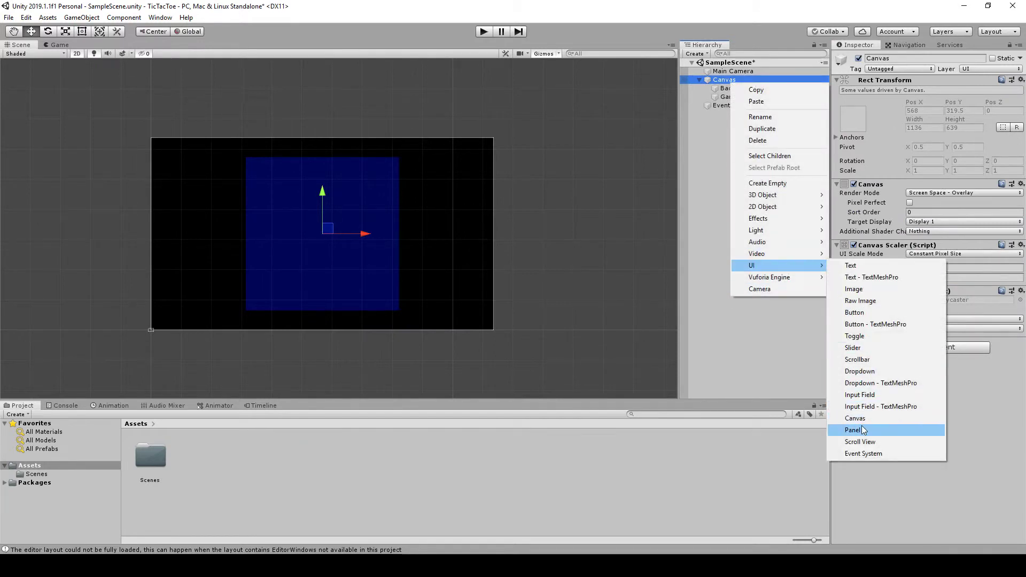
Add a third panel under the Canvas named Grid.
{"action": "left_click", "coordinate": [854, 430]}
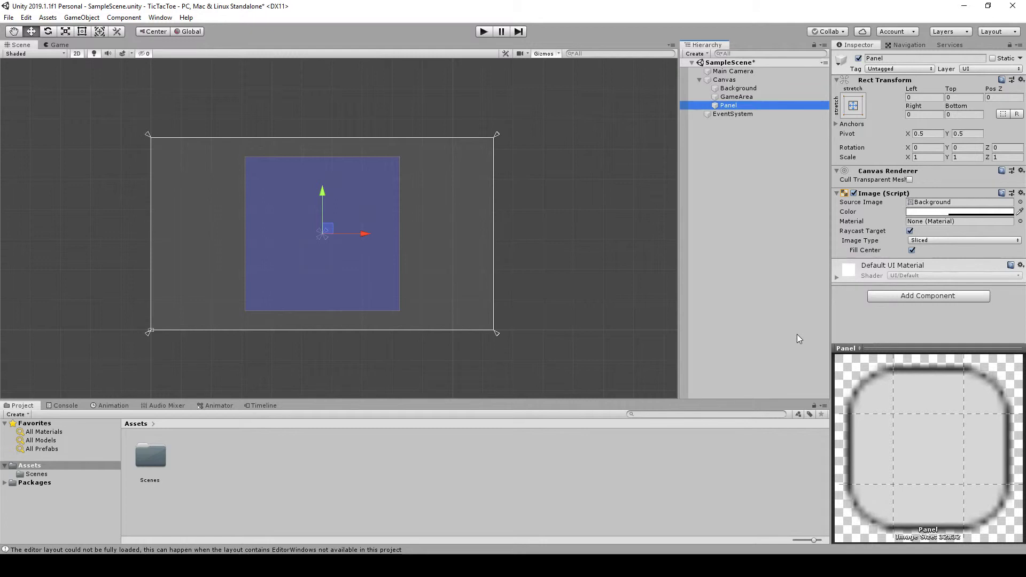
{"action": "left_click", "coordinate": [746, 106]}
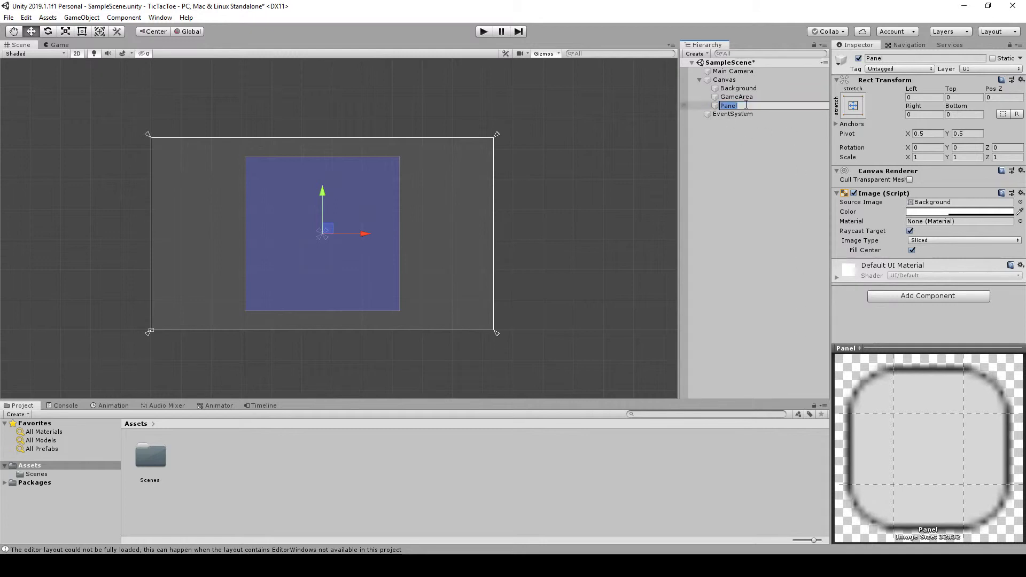
{"action": "type", "text": "Grid"}
{"action": "key", "text": "Return"}
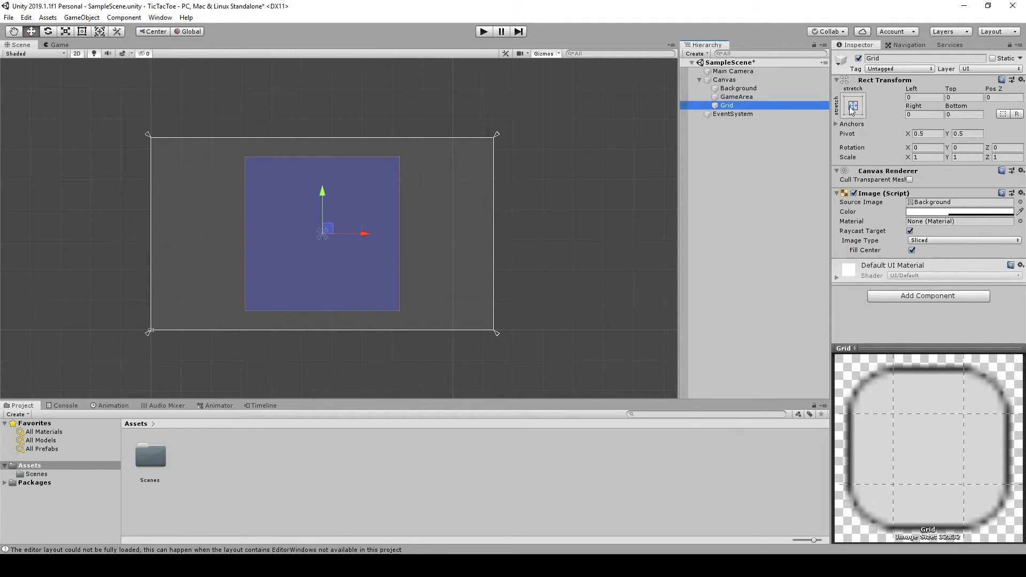
Anchor Grid at middle centre, also setting pivot and position.
{"action": "left_click", "coordinate": [853, 106]}
{"action": "key", "text": "alt"}
{"action": "key", "text": "shift"}
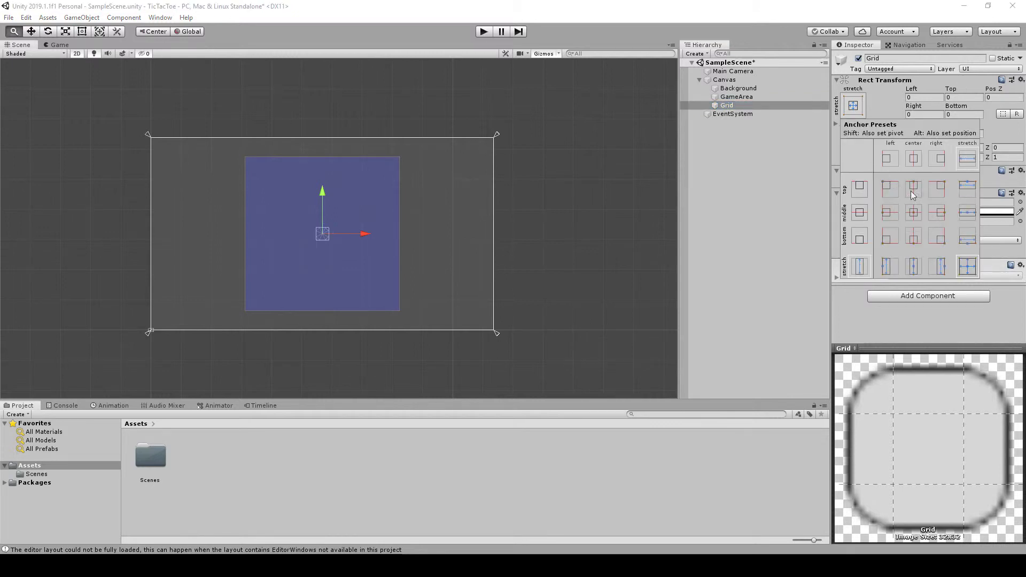
{"action": "left_click", "coordinate": [917, 214], "text": "alt+shift"}
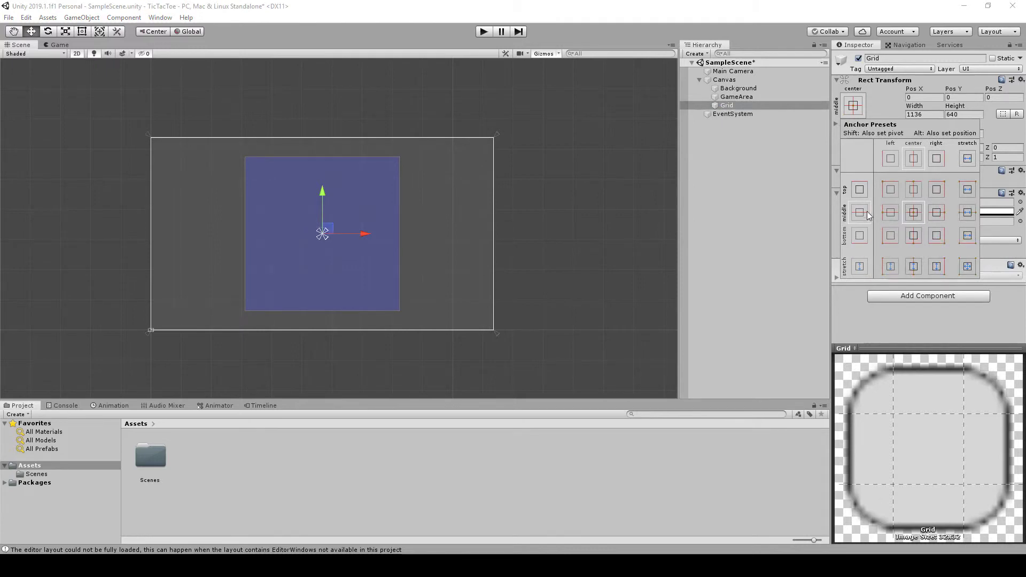
{"action": "left_click", "coordinate": [915, 115]}
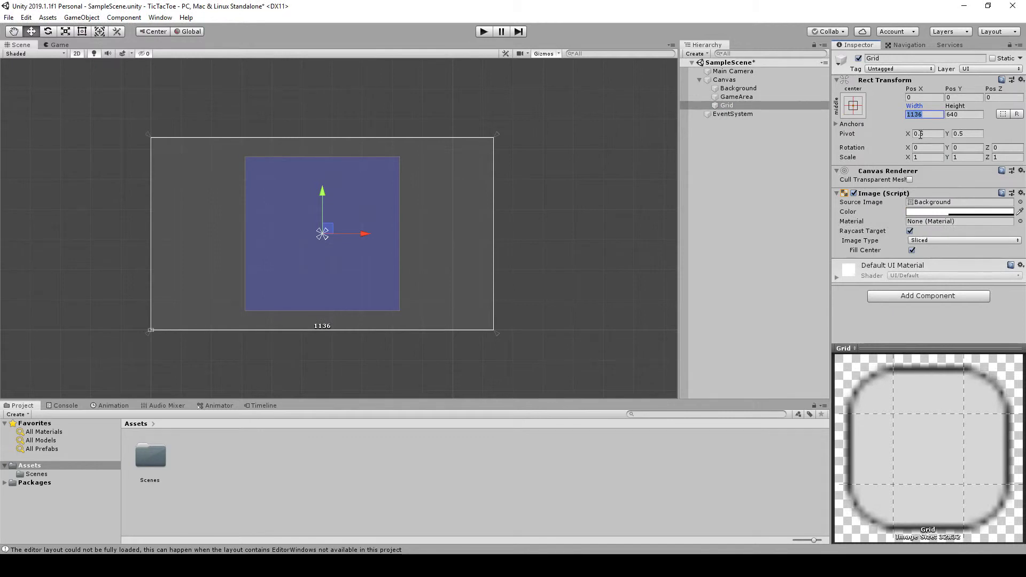
Make Grid a 5 by 512 vertical bar at Pos X -85.33.
{"action": "type", "text": "5"}
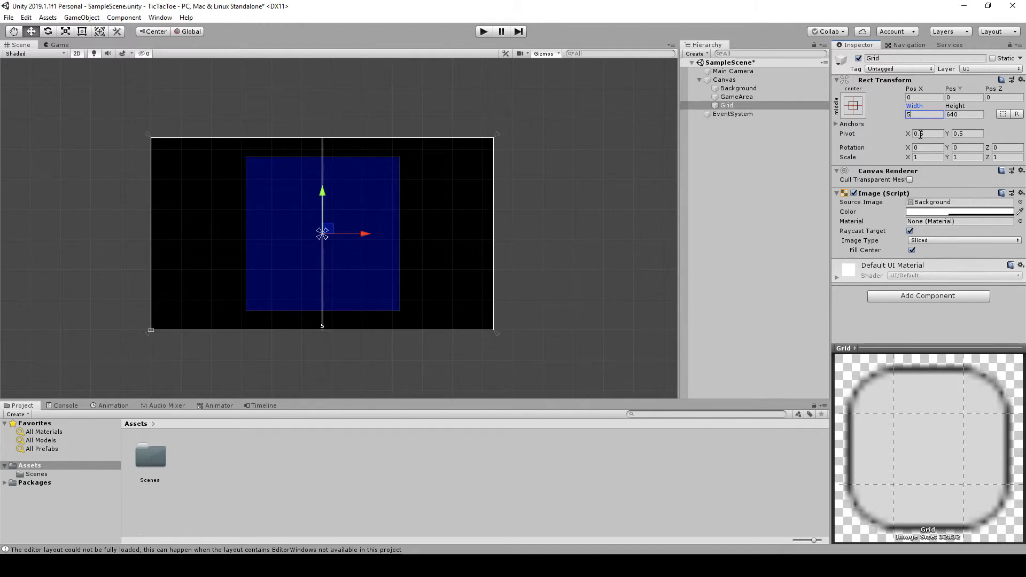
{"action": "key", "text": "Tab"}
{"action": "type", "text": "512"}
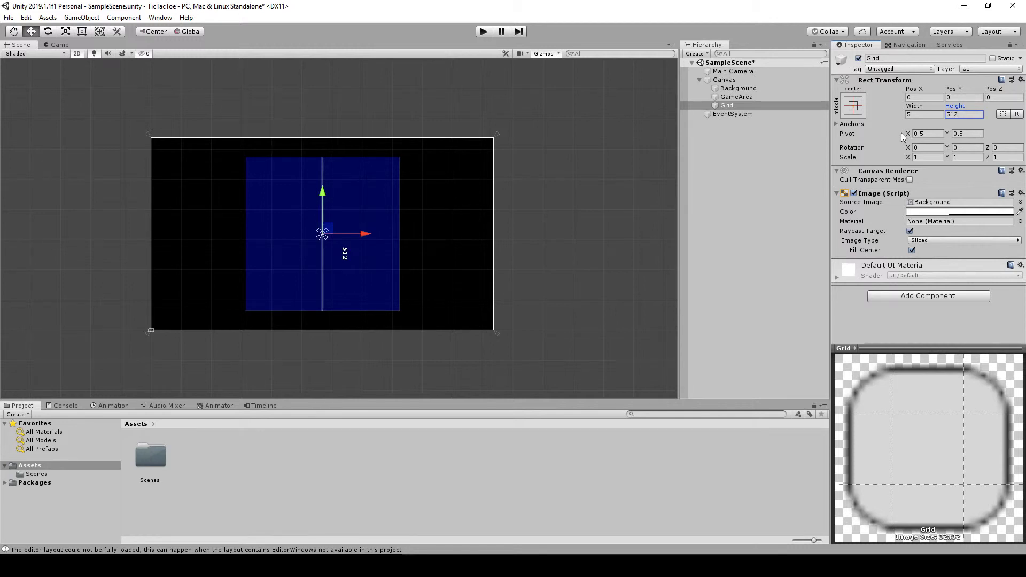
{"action": "left_click", "coordinate": [919, 98]}
{"action": "type", "text": "-"}
{"action": "type", "text": "85.33"}
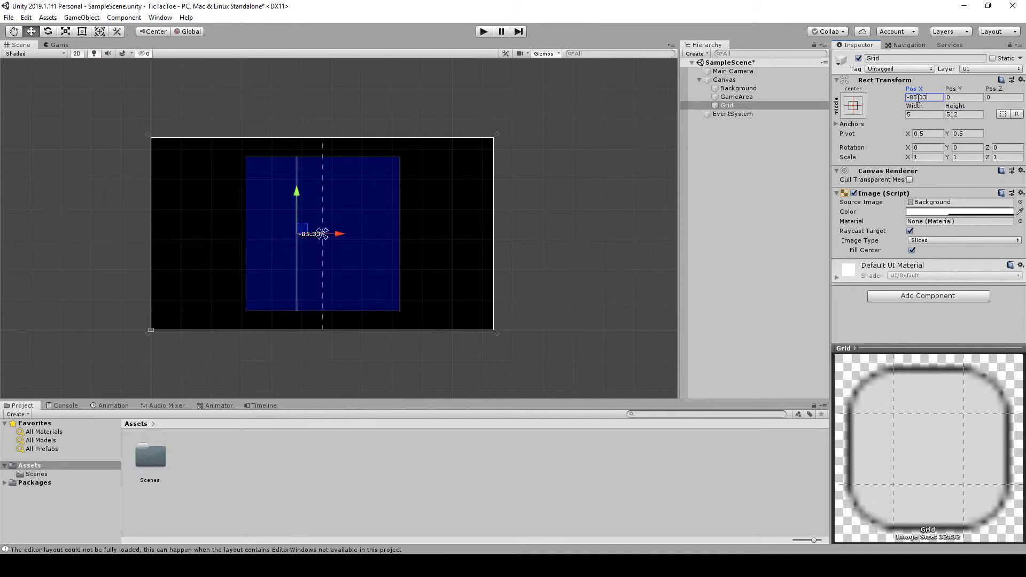
{"action": "key", "text": "Tab"}
{"action": "left_click", "coordinate": [933, 211]}
Colour the Grid bar an opaque red.
{"action": "left_click_drag", "start_coordinate": [419, 273], "coordinate": [427, 294]}
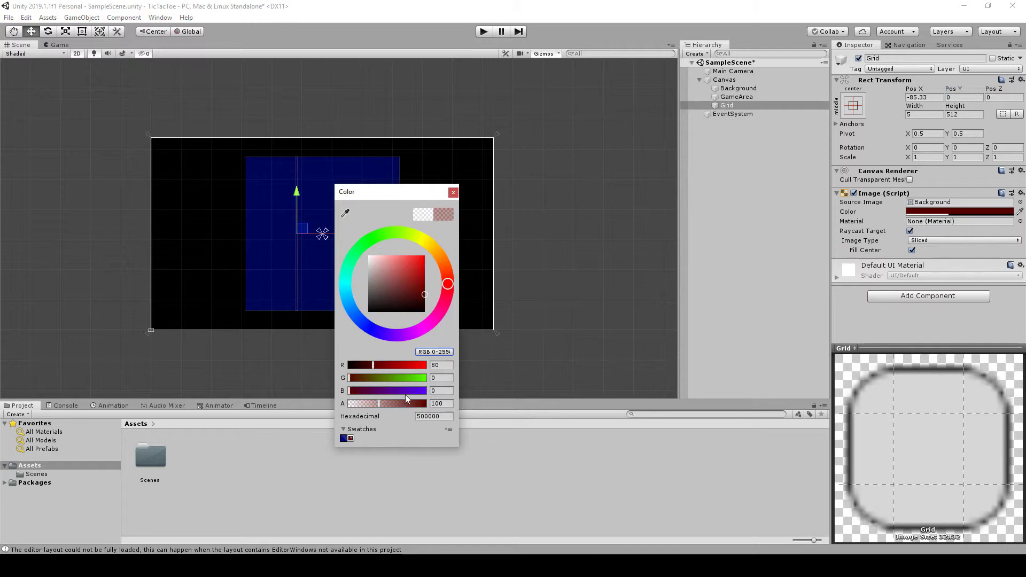
{"action": "left_click_drag", "start_coordinate": [405, 395], "coordinate": [422, 404]}
{"action": "left_click_drag", "start_coordinate": [425, 283], "coordinate": [432, 266]}
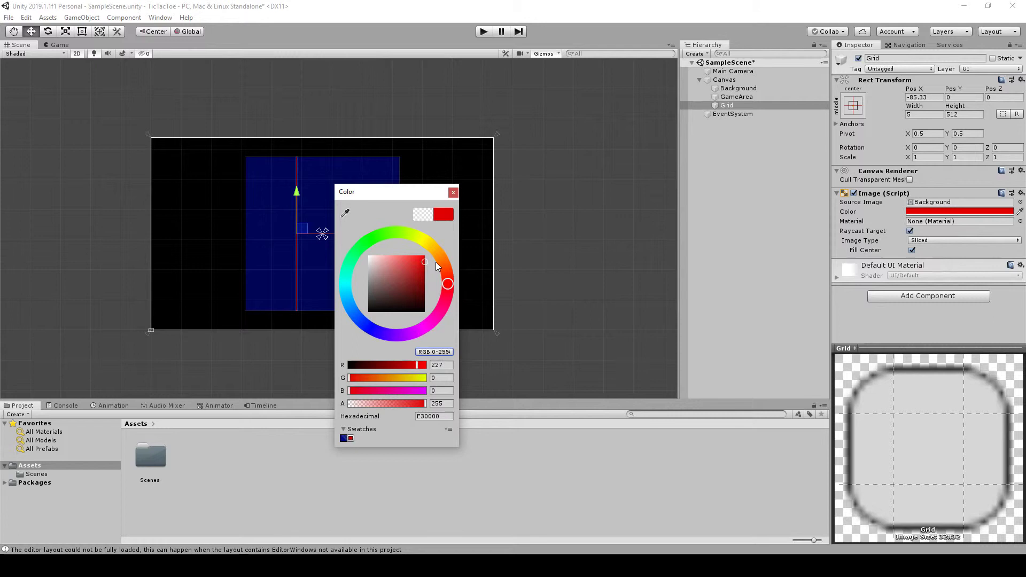
{"action": "mouse_move", "coordinate": [432, 266]}
{"action": "left_mouse_down"}
{"action": "mouse_move", "coordinate": [445, 307]}
{"action": "mouse_move", "coordinate": [451, 273]}
{"action": "left_mouse_up"}
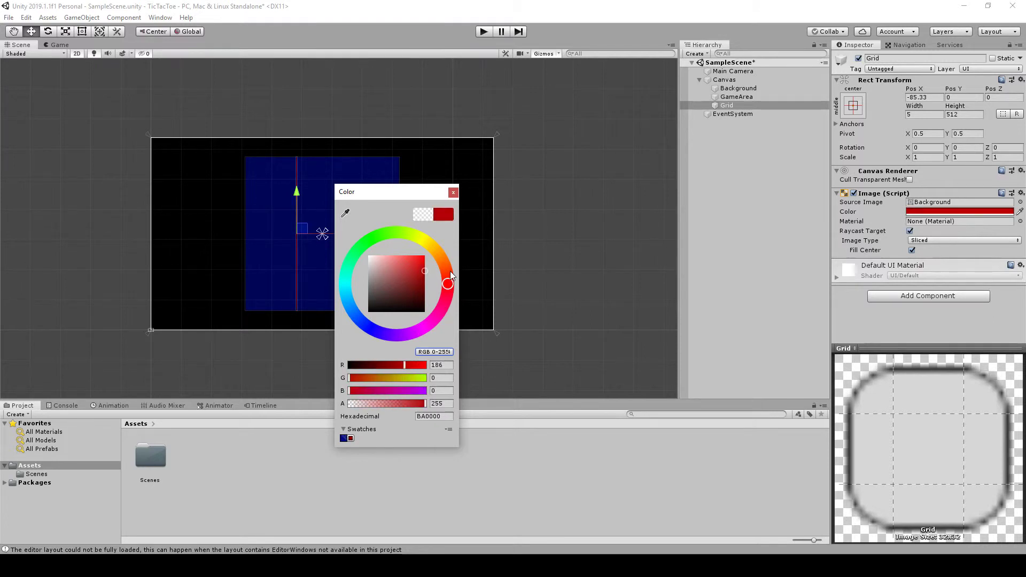
{"action": "left_click", "coordinate": [450, 190]}
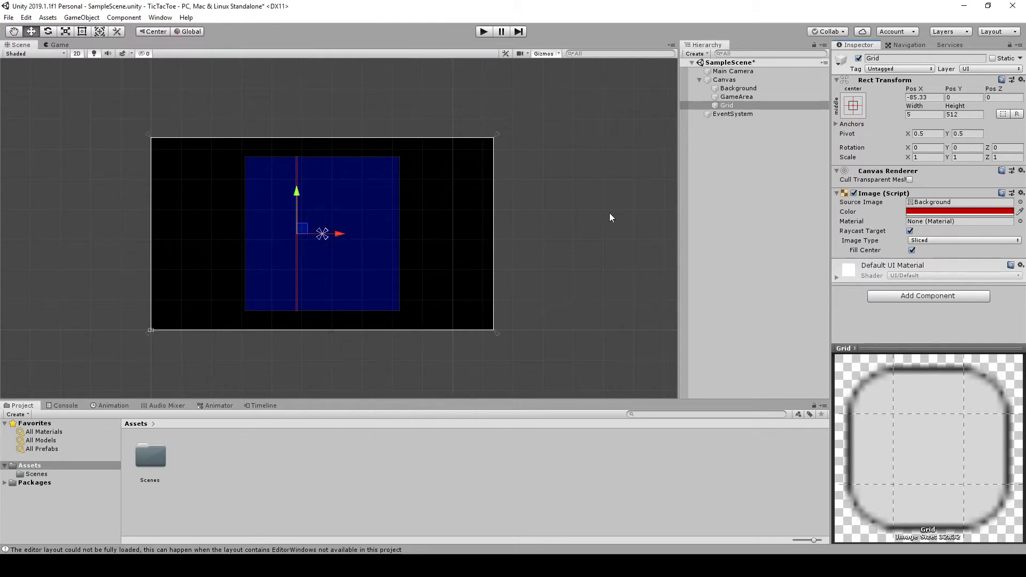
Save the red as a swatch beside the blue one and reselect Grid.
{"action": "left_click", "coordinate": [937, 211]}
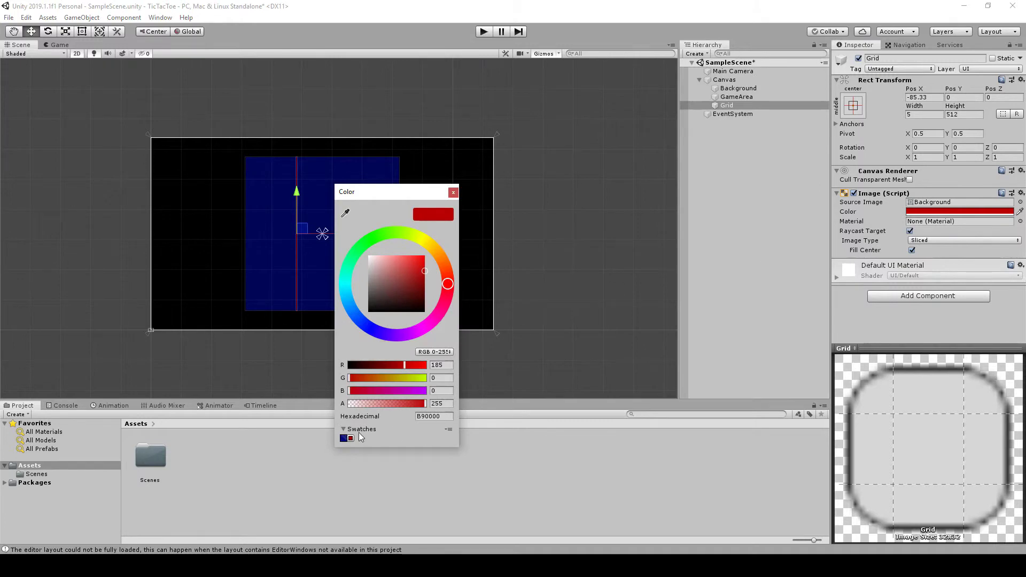
{"action": "left_click", "coordinate": [351, 439]}
{"action": "left_click", "coordinate": [453, 192]}
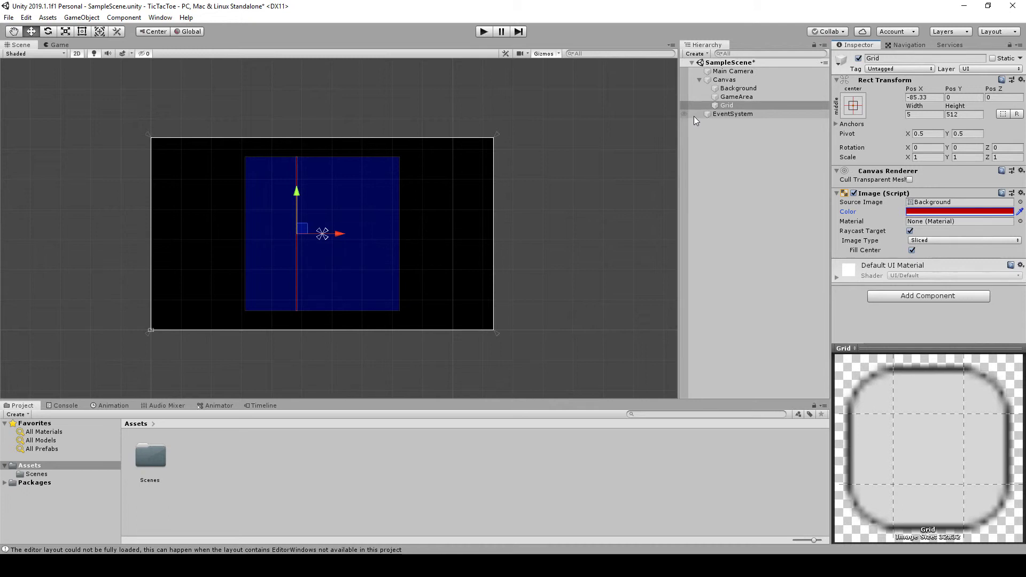
{"action": "left_click", "coordinate": [742, 104]}
Duplicate Grid, move Grid (1) to X 85.33, then duplicate it as Grid (2).
{"action": "key", "text": "ctrl+d"}
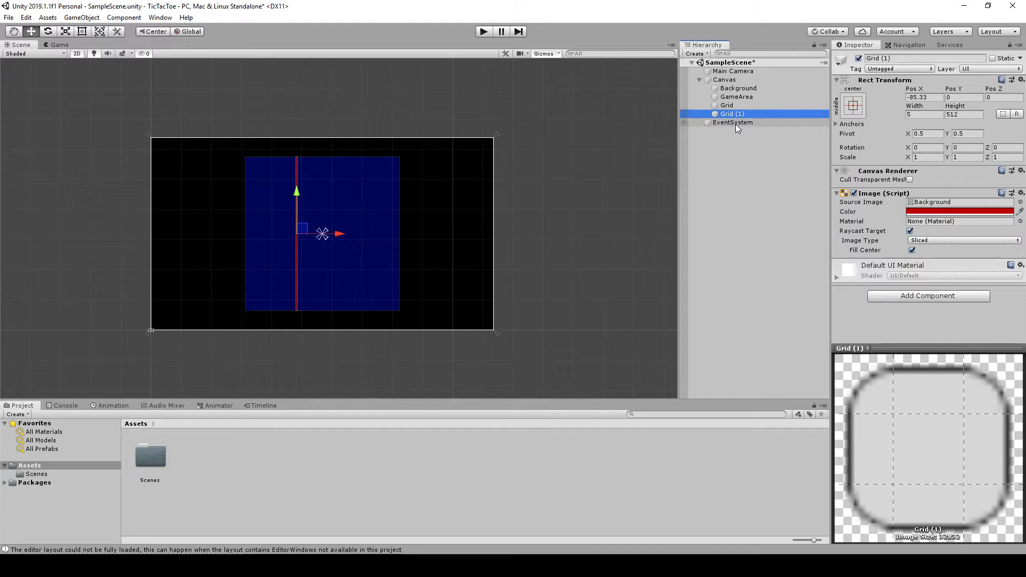
{"action": "left_click", "coordinate": [923, 99]}
{"action": "key", "text": "Delete"}
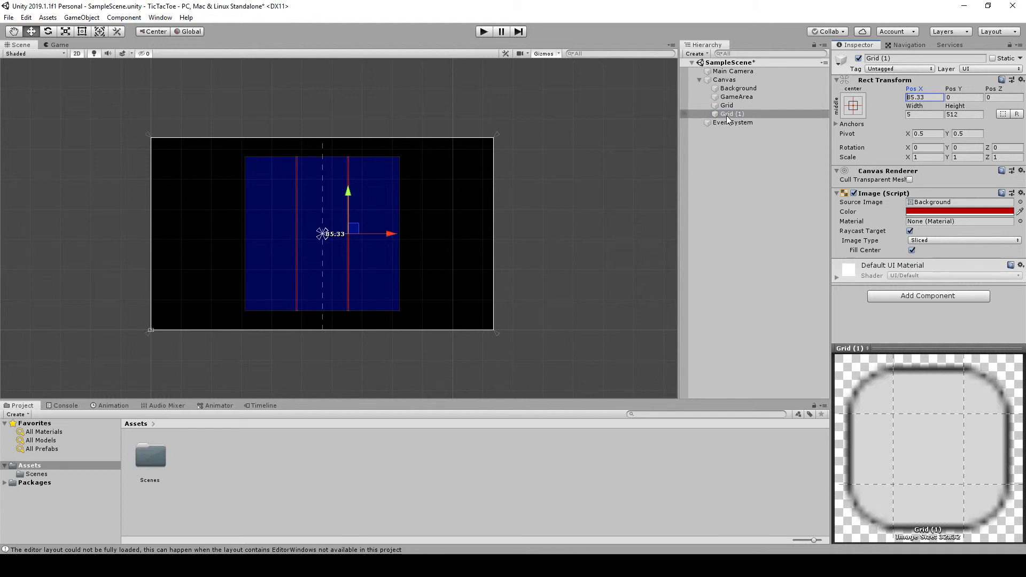
{"action": "left_click", "coordinate": [728, 115]}
{"action": "key", "text": "ctrl+d"}
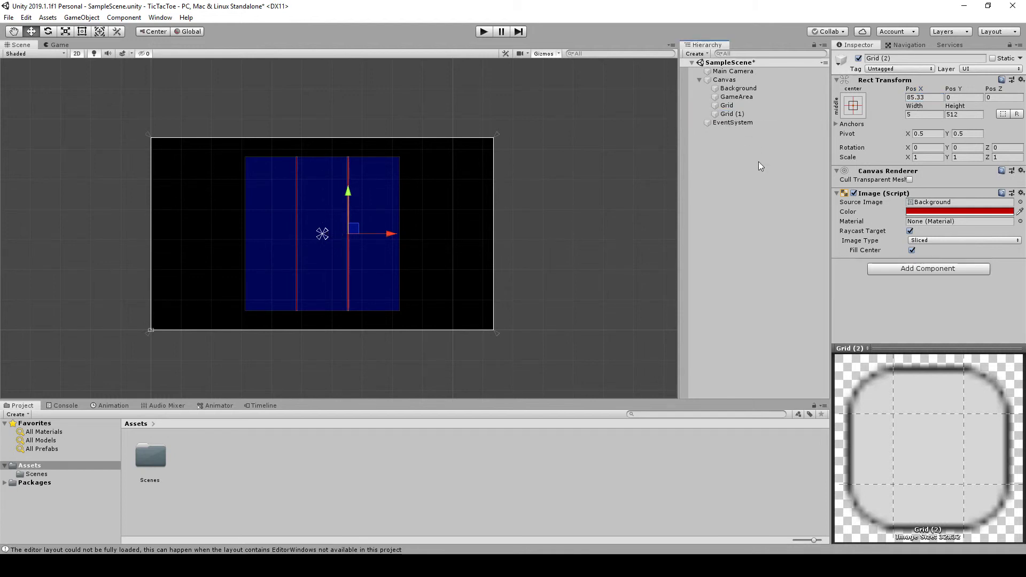
Turn Grid (2) into a 512 by 5 horizontal line at X 0, Y 85.33.
{"action": "left_click", "coordinate": [927, 99]}
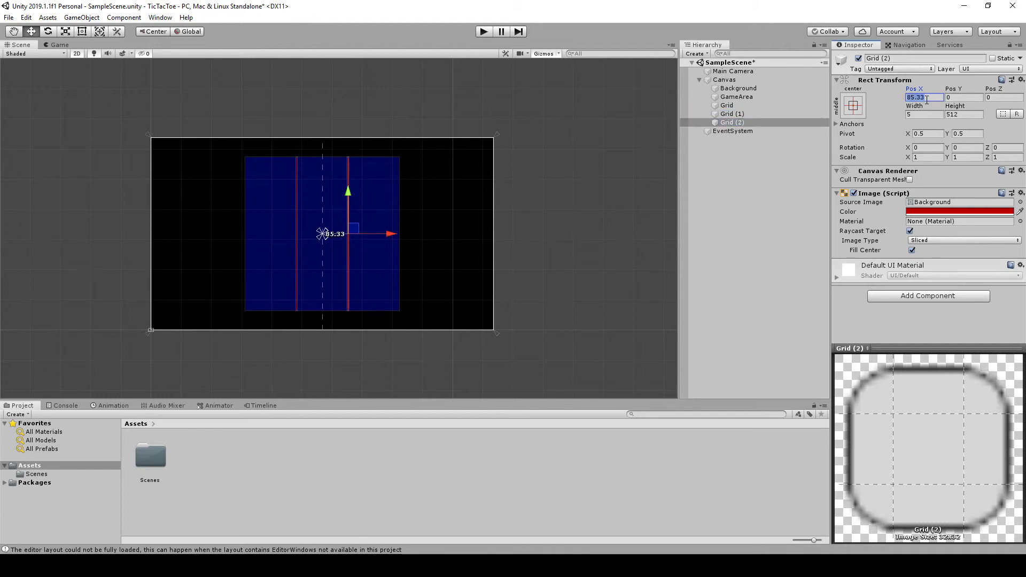
{"action": "type", "text": "0"}
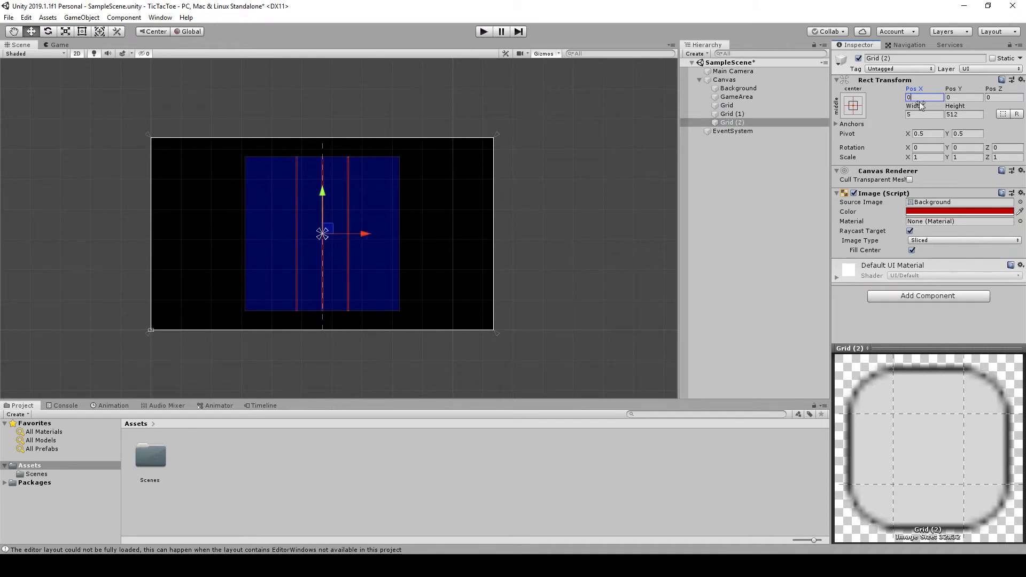
{"action": "left_click", "coordinate": [973, 99]}
{"action": "type", "text": "85."}
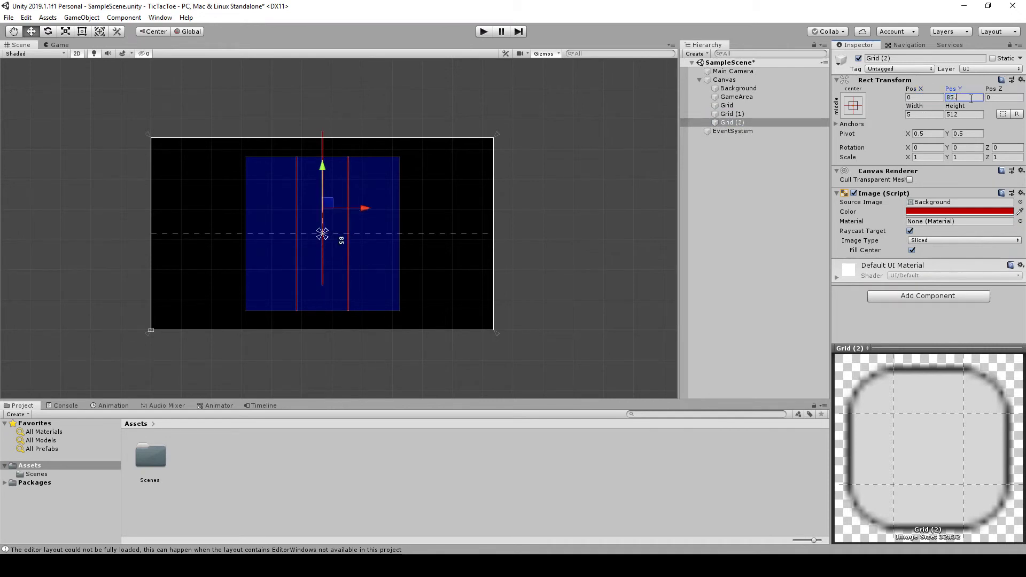
{"action": "type", "text": "33"}
{"action": "key", "text": "Tab"}
{"action": "left_click", "coordinate": [922, 115]}
{"action": "type", "text": "512"}
{"action": "key", "text": "Tab"}
{"action": "type", "text": "5"}
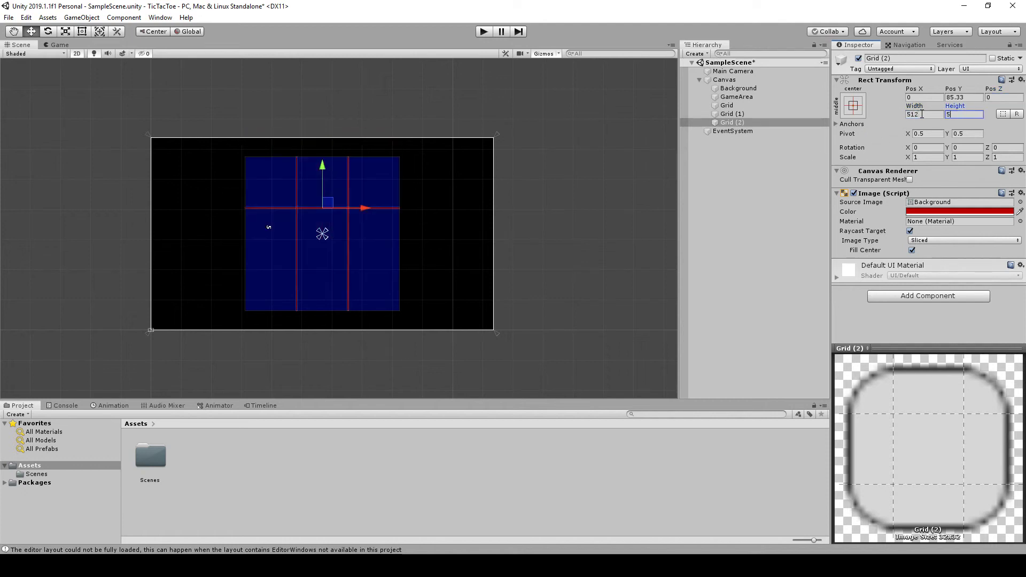
{"action": "left_click", "coordinate": [730, 123]}
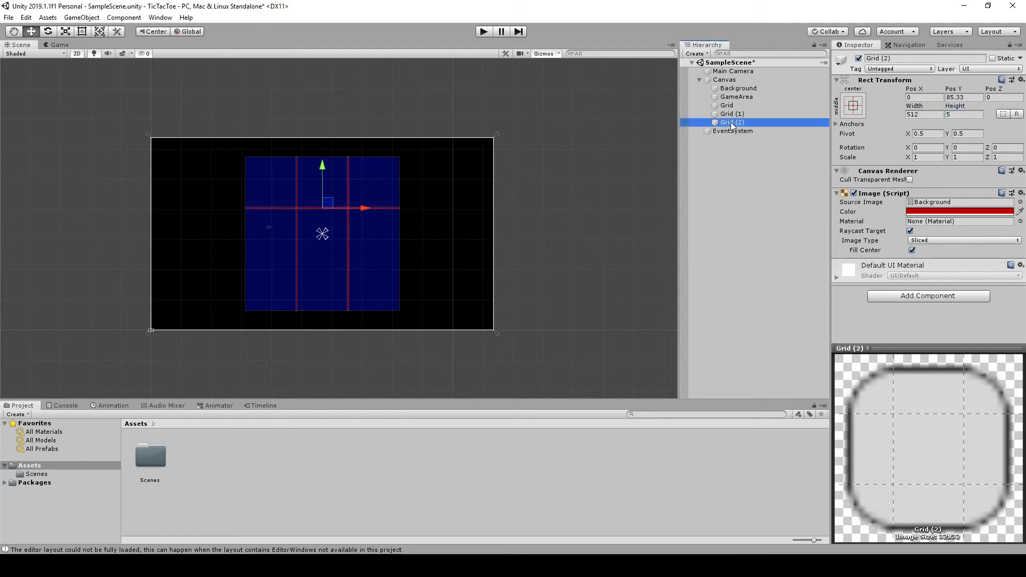
Duplicate Grid (2) as Grid (3) at Pos Y -85.33 for the lower line.
{"action": "key", "text": "ctrl+d"}
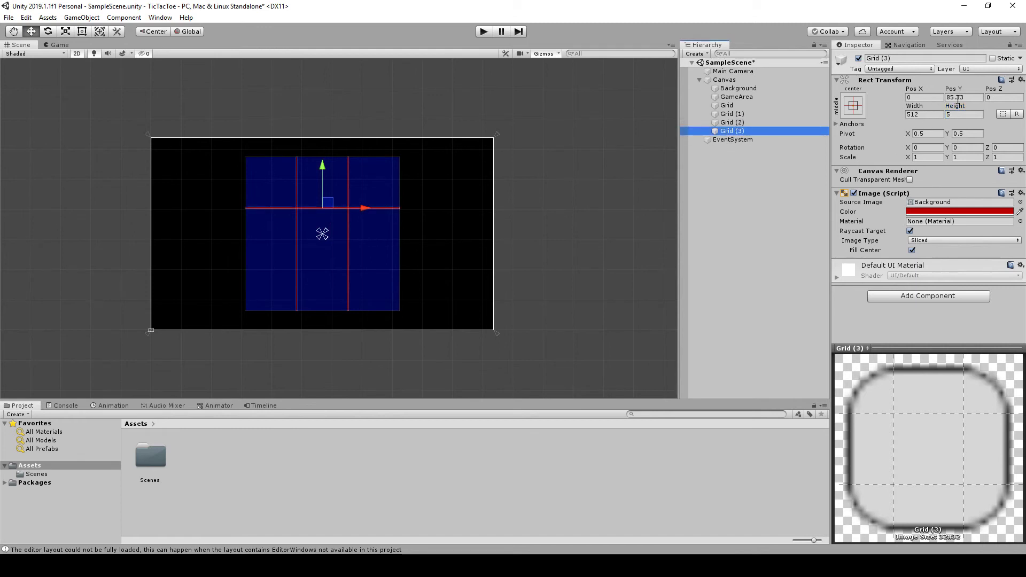
{"action": "left_click", "coordinate": [975, 98]}
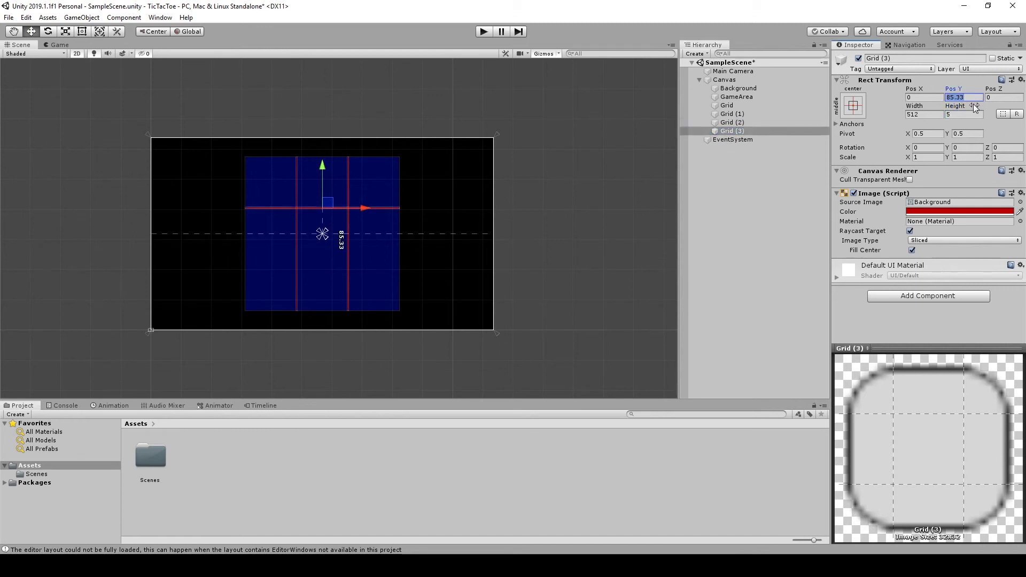
{"action": "type", "text": "-85.33"}
{"action": "left_click", "coordinate": [743, 189]}
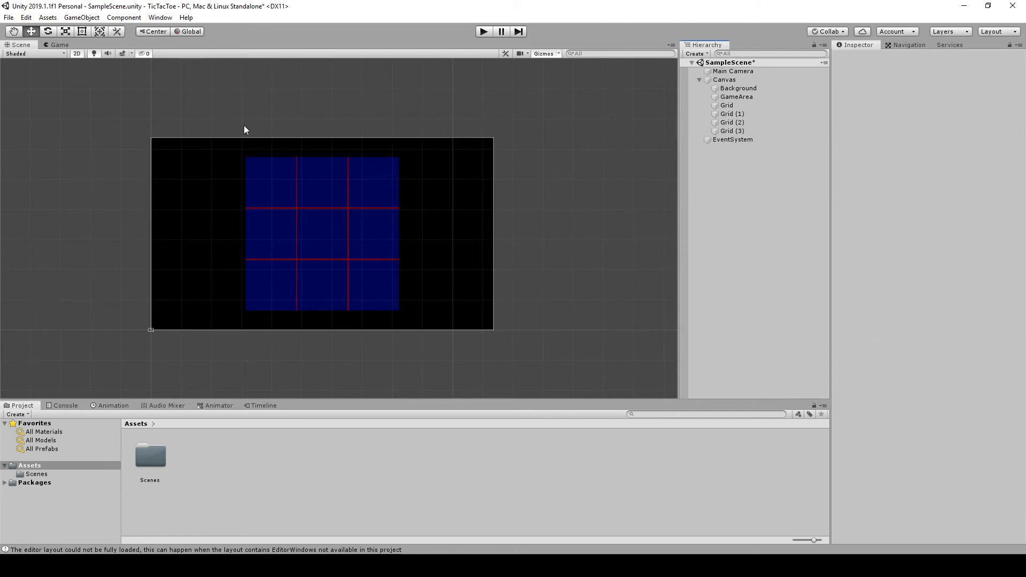
{"action": "left_click", "coordinate": [12, 18]}
Save the scene with Save As as 'Game' in the Scenes folder.
{"action": "left_click", "coordinate": [27, 68]}
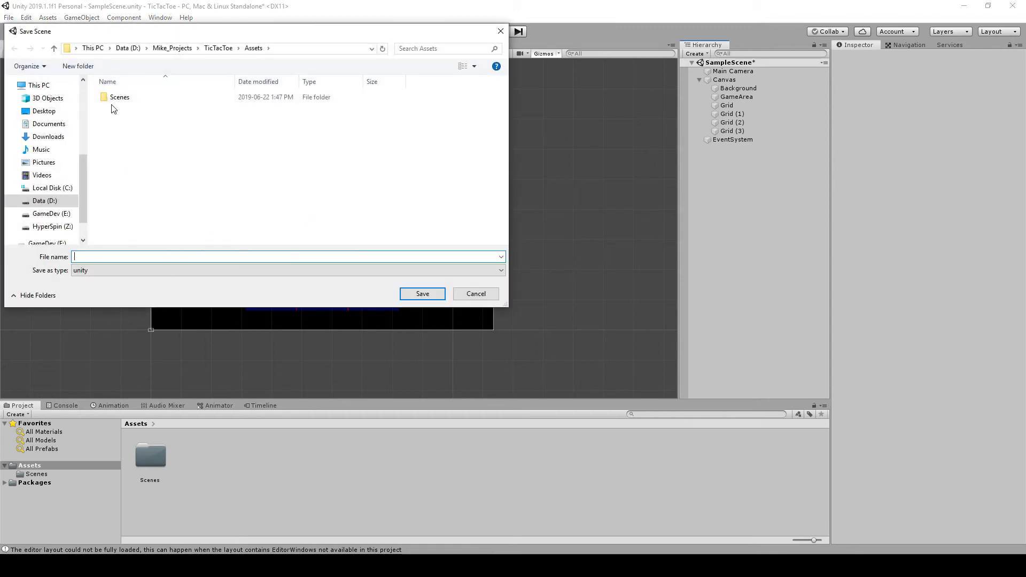
{"action": "double_click", "coordinate": [115, 101]}
{"action": "type", "text": "Game"}
{"action": "key", "text": "Return"}
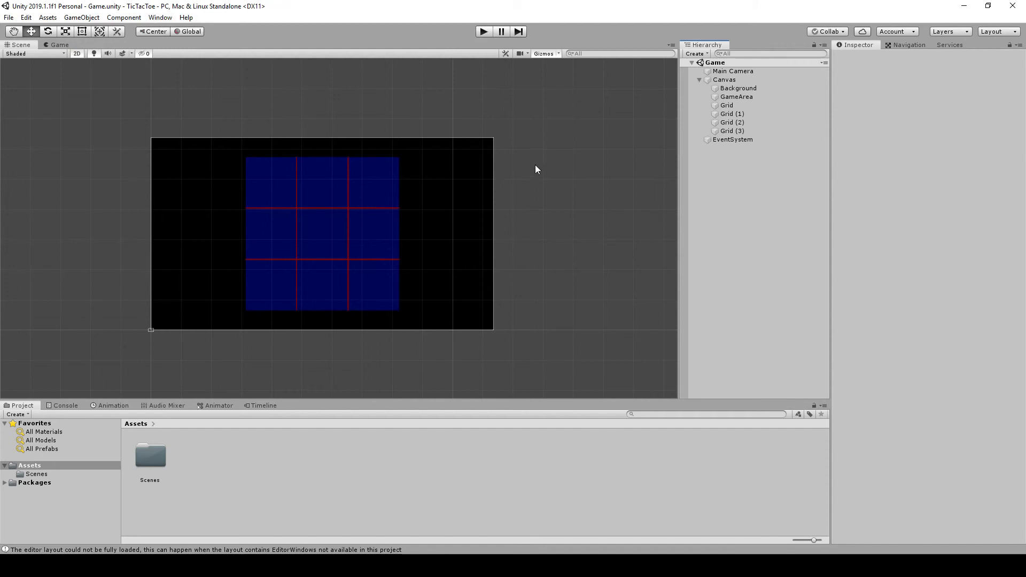
{"action": "left_click", "coordinate": [483, 32]}
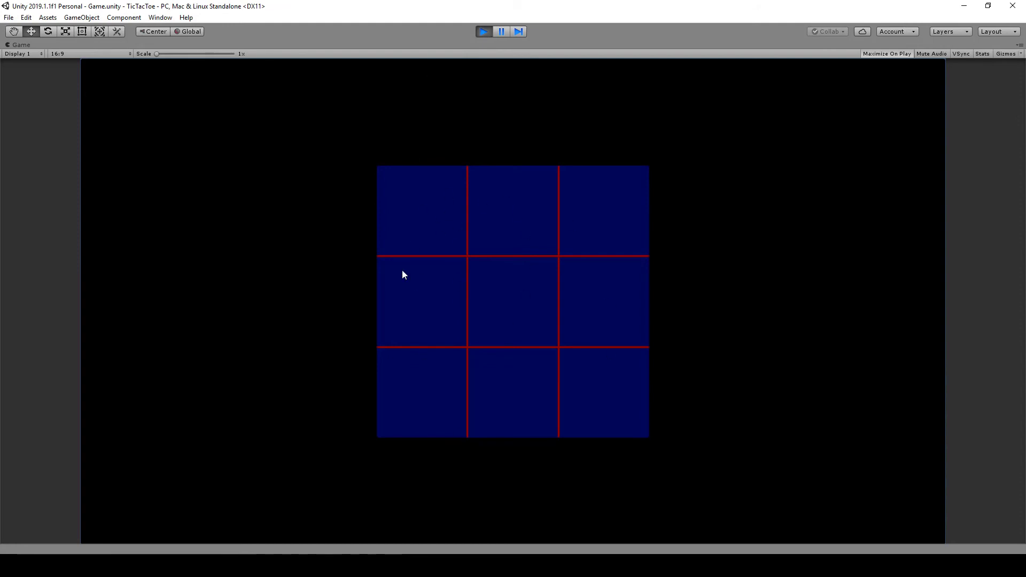
{"action": "left_click", "coordinate": [483, 32]}
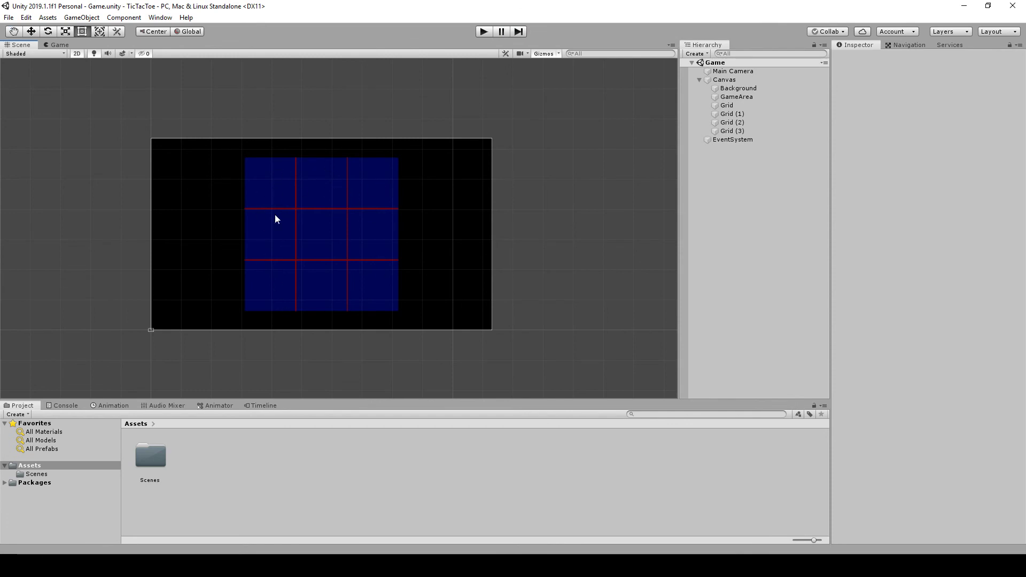
{"action": "left_click", "coordinate": [8, 17]}
{"action": "left_click", "coordinate": [12, 61]}
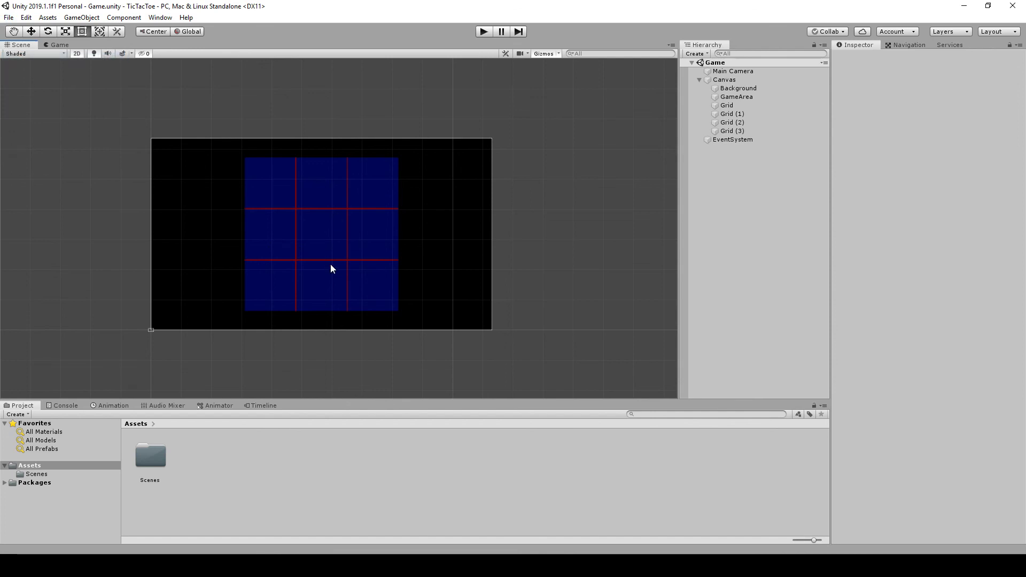